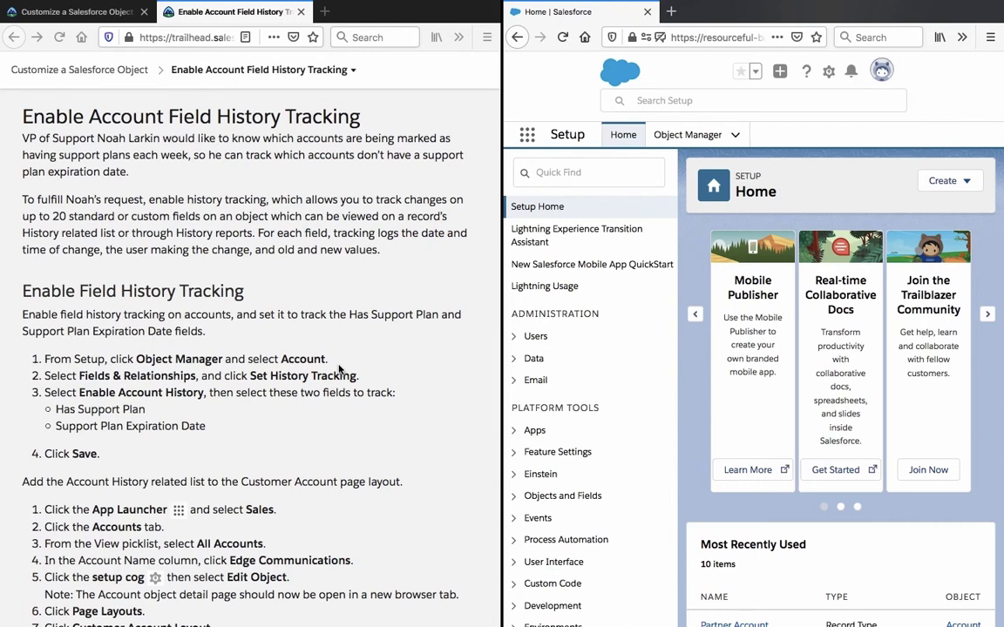
Open the Account object's Set History Tracking page via Object Manager's Fields & Relationships
{"action": "scroll", "coordinate": [340, 370], "scroll_direction": "down", "scroll_amount": 4}
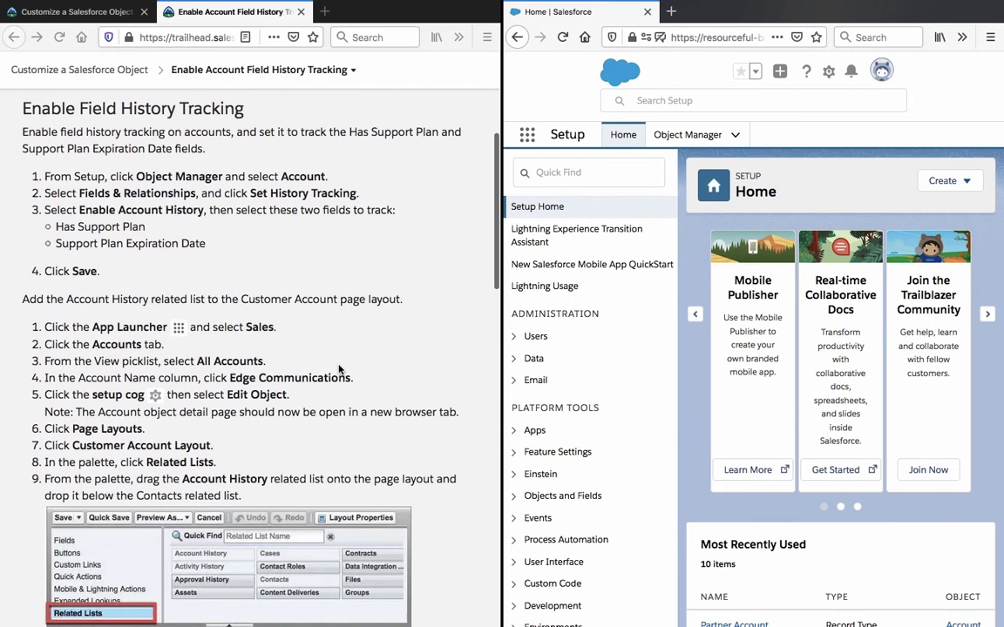
{"action": "scroll", "coordinate": [340, 370], "scroll_direction": "up", "scroll_amount": 1}
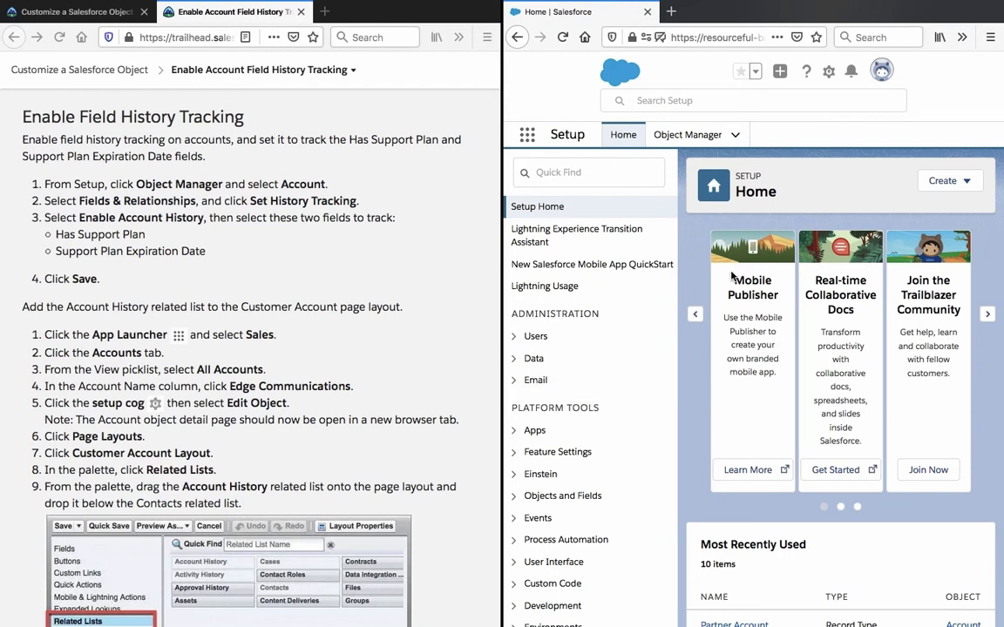
{"action": "left_click", "coordinate": [697, 145]}
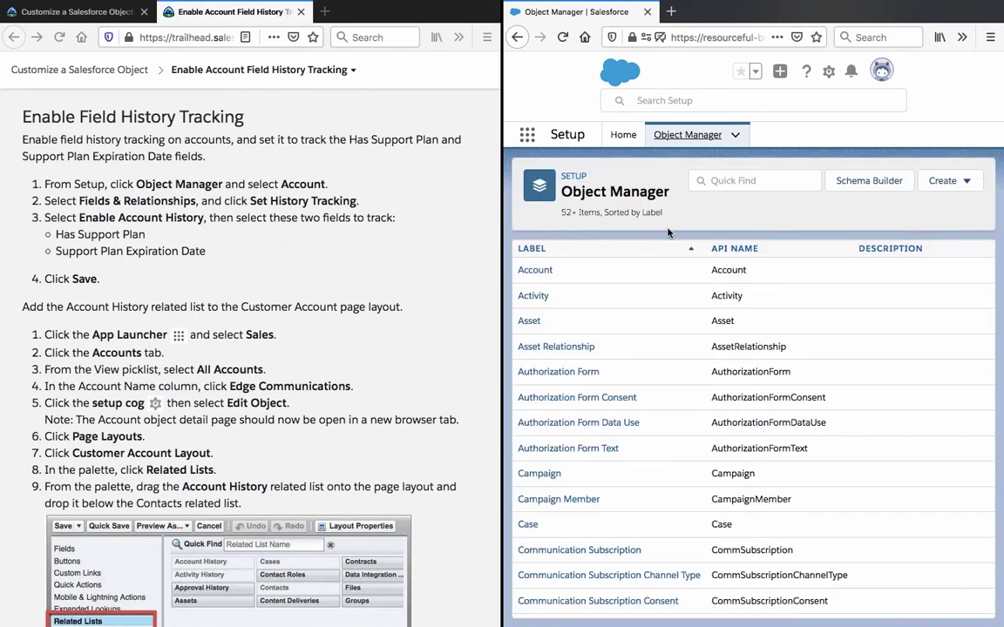
{"action": "left_click", "coordinate": [534, 271]}
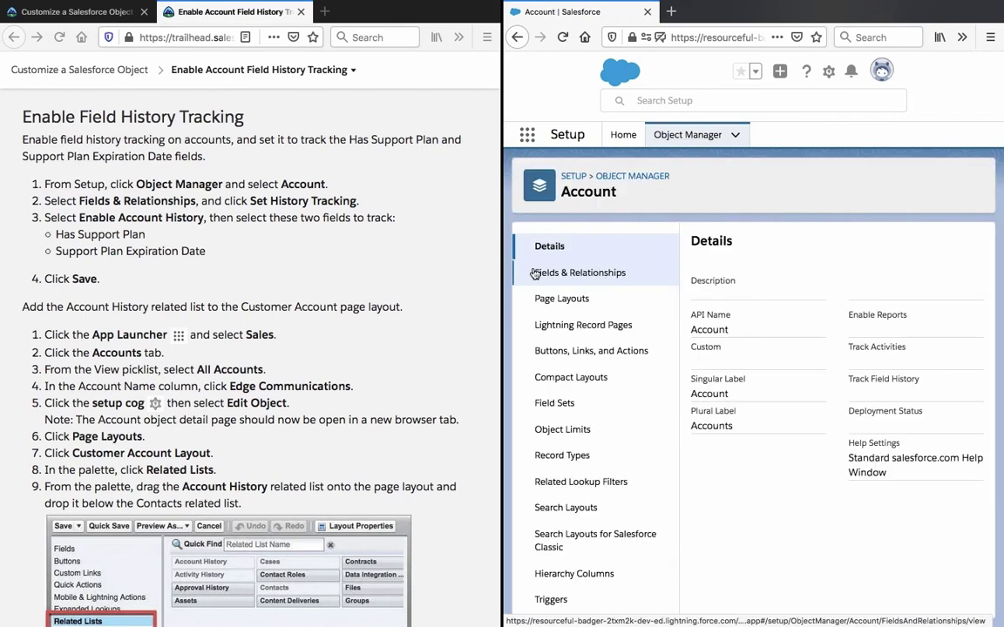
{"action": "left_click", "coordinate": [582, 270]}
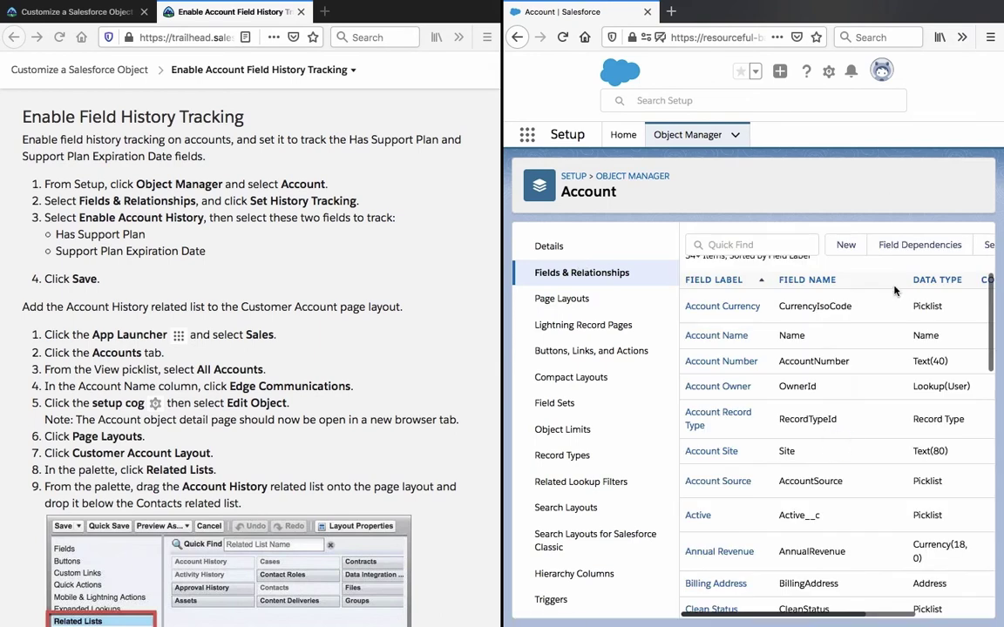
{"action": "scroll", "coordinate": [906, 253], "scroll_direction": "right", "scroll_amount": 3}
{"action": "left_click", "coordinate": [931, 252]}
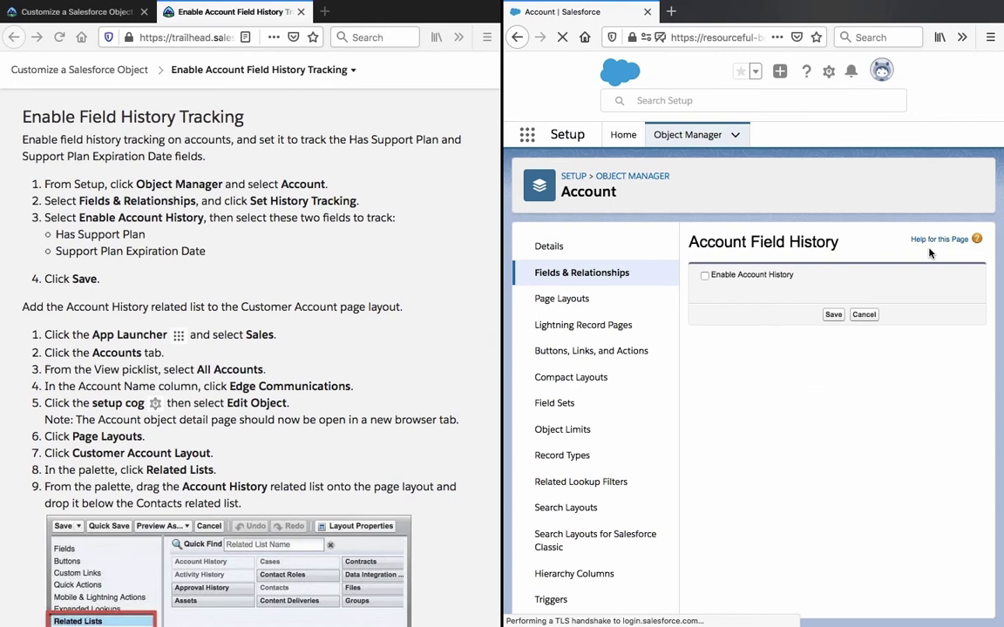
Enable Account History tracking and scroll the field list to find the support plan fields
{"action": "left_click", "coordinate": [774, 278]}
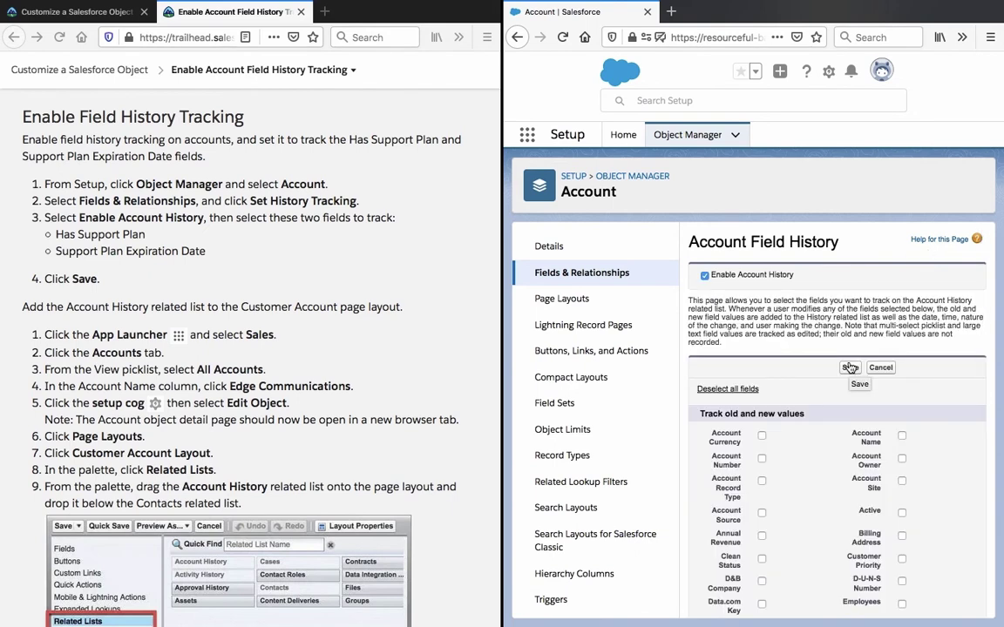
{"action": "scroll", "coordinate": [849, 367], "scroll_direction": "down", "scroll_amount": 1}
{"action": "scroll", "coordinate": [850, 367], "scroll_direction": "down", "scroll_amount": 1}
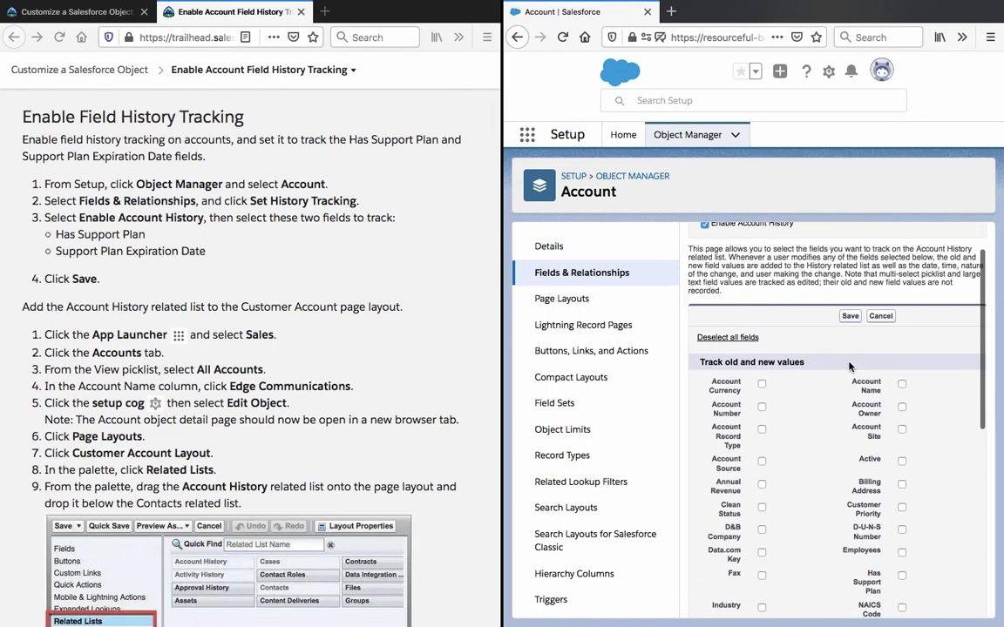
{"action": "scroll", "coordinate": [850, 367], "scroll_direction": "down", "scroll_amount": 1}
{"action": "scroll", "coordinate": [849, 367], "scroll_direction": "down", "scroll_amount": 2}
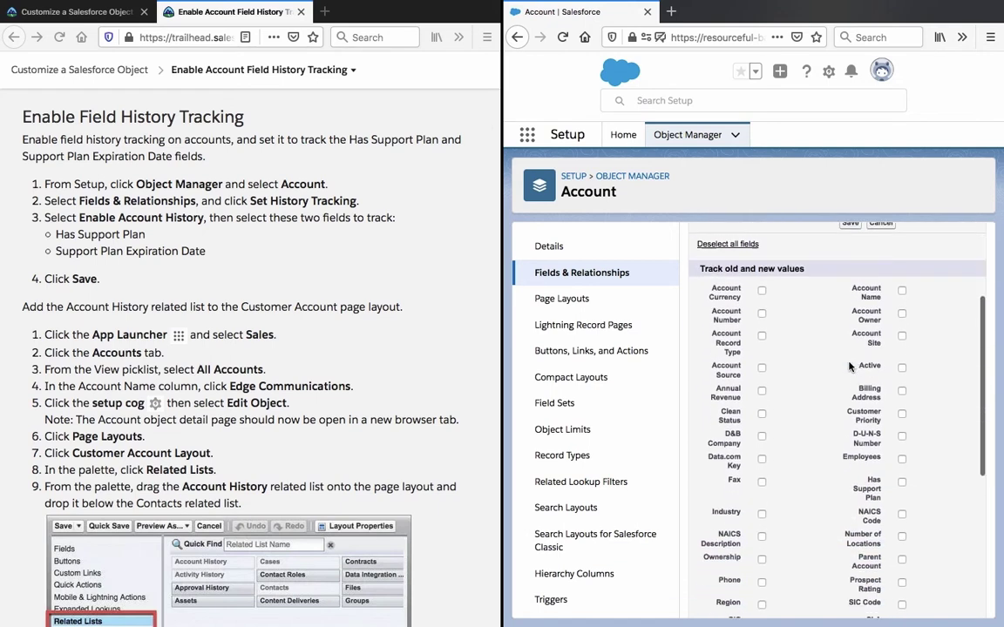
{"action": "scroll", "coordinate": [850, 367], "scroll_direction": "down", "scroll_amount": 3}
{"action": "scroll", "coordinate": [849, 367], "scroll_direction": "down", "scroll_amount": 2}
{"action": "scroll", "coordinate": [849, 366], "scroll_direction": "down", "scroll_amount": 2}
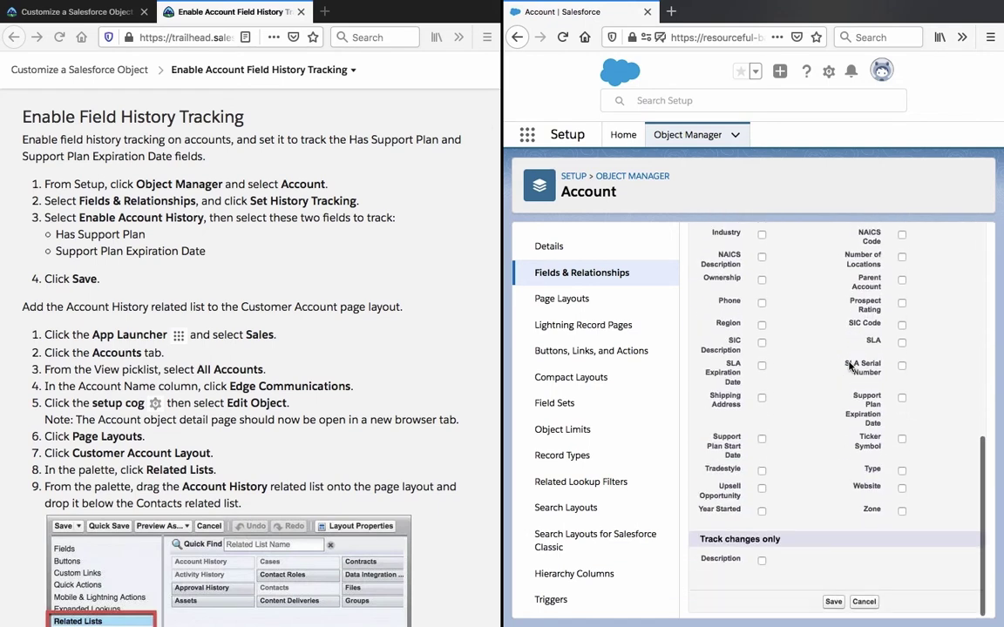
{"action": "scroll", "coordinate": [850, 367], "scroll_direction": "up", "scroll_amount": 3}
{"action": "scroll", "coordinate": [850, 367], "scroll_direction": "up", "scroll_amount": 1}
{"action": "scroll", "coordinate": [850, 367], "scroll_direction": "down", "scroll_amount": 1}
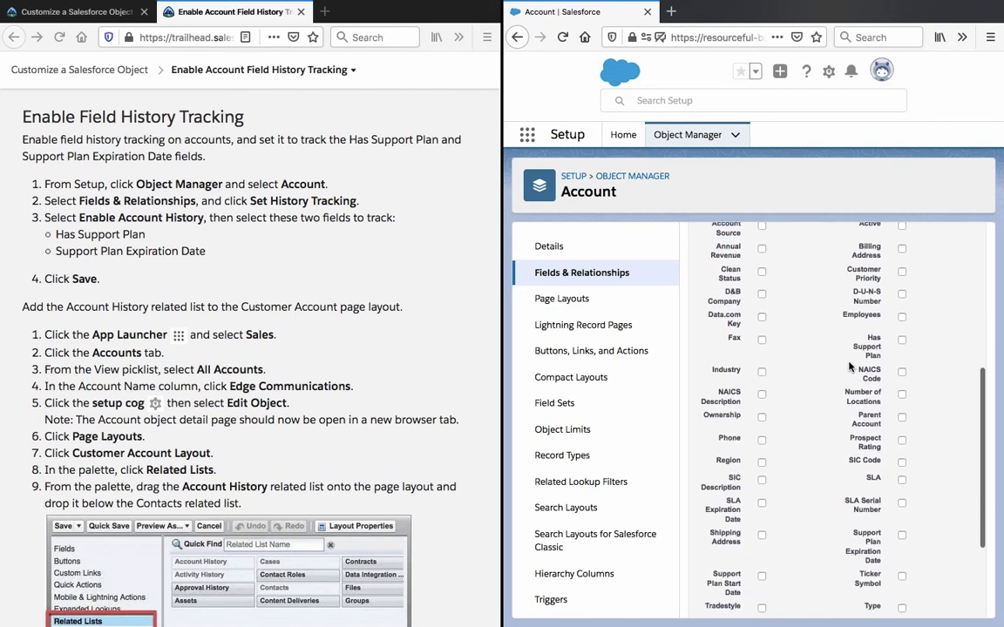
{"action": "scroll", "coordinate": [850, 367], "scroll_direction": "down", "scroll_amount": 2}
{"action": "scroll", "coordinate": [850, 367], "scroll_direction": "up", "scroll_amount": 2}
{"action": "scroll", "coordinate": [850, 367], "scroll_direction": "up", "scroll_amount": 4}
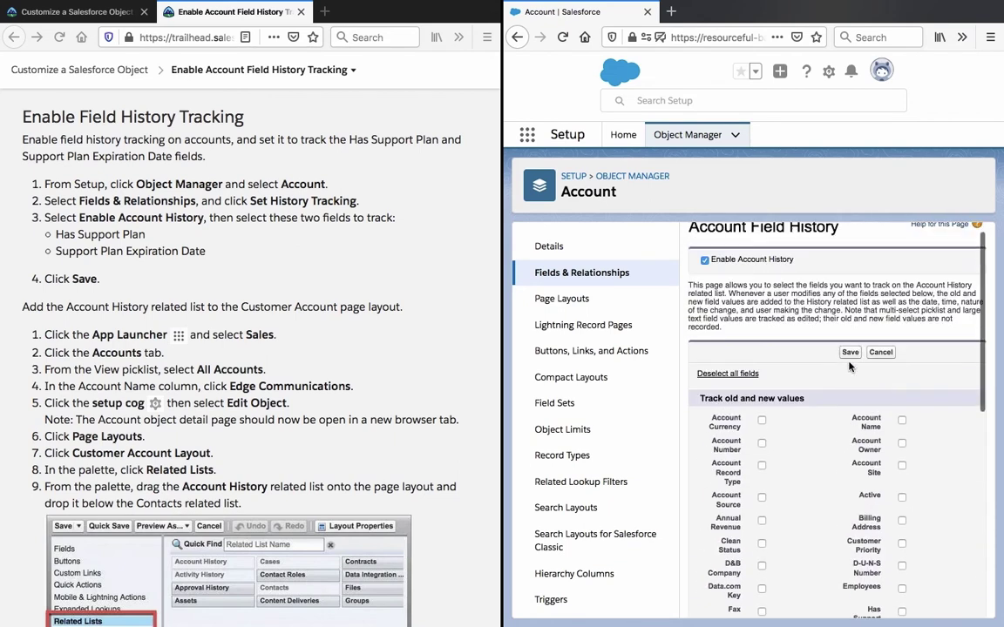
{"action": "scroll", "coordinate": [867, 436], "scroll_direction": "down", "scroll_amount": 2}
{"action": "scroll", "coordinate": [888, 514], "scroll_direction": "down", "scroll_amount": 4}
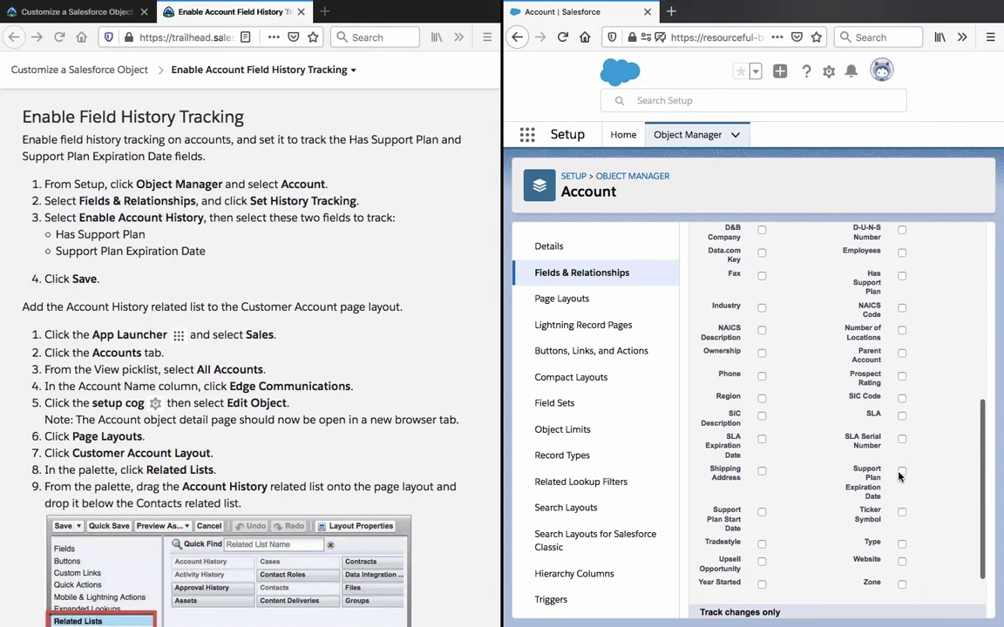
Track the Support Plan Expiration Date and Has Support Plan fields
{"action": "left_click", "coordinate": [901, 472]}
{"action": "scroll", "coordinate": [792, 491], "scroll_direction": "up", "scroll_amount": 2}
{"action": "scroll", "coordinate": [792, 490], "scroll_direction": "up", "scroll_amount": 1}
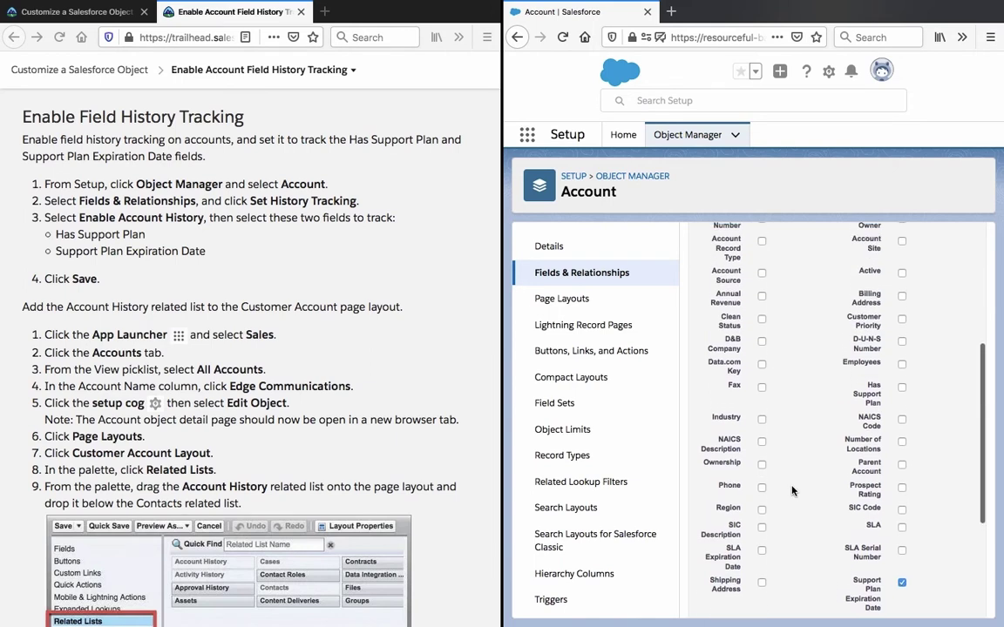
{"action": "left_click", "coordinate": [902, 388]}
{"action": "scroll", "coordinate": [902, 383], "scroll_direction": "down", "scroll_amount": 5}
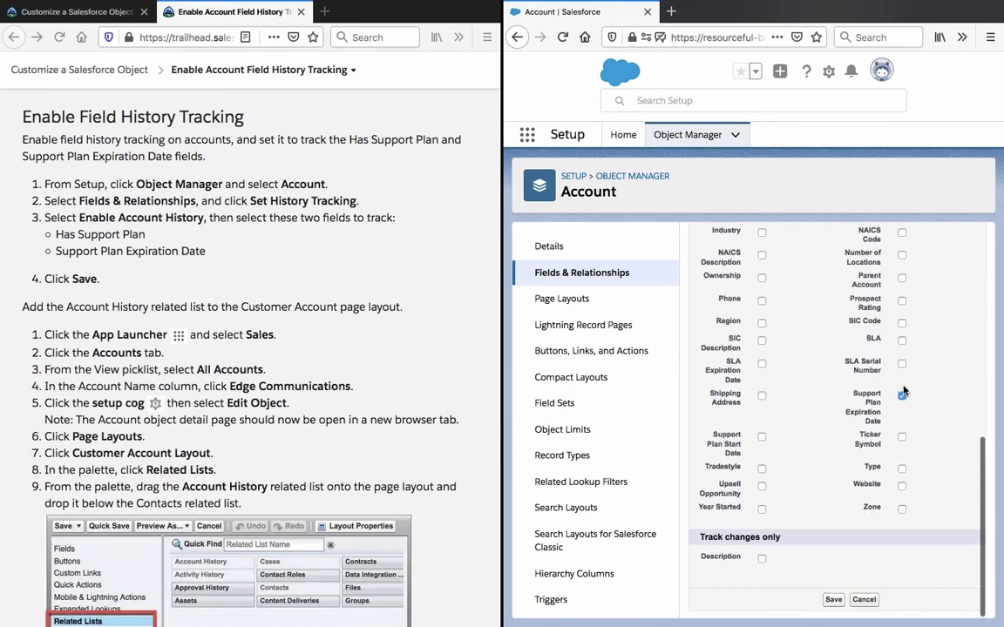
Save the history tracking settings, then open the Sales app in a new tab at More > Accounts
{"action": "left_click", "coordinate": [833, 601]}
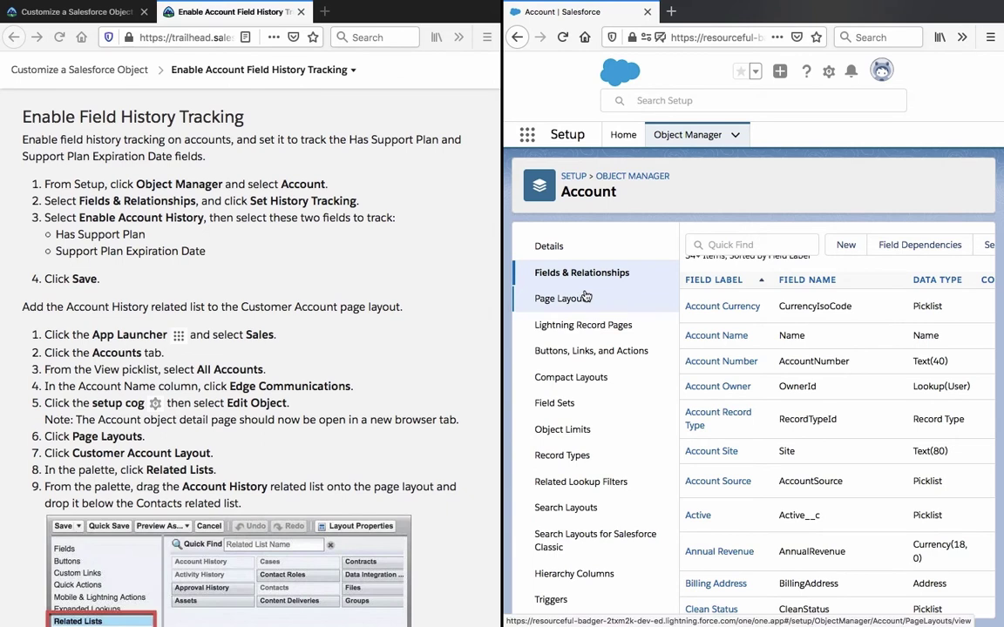
{"action": "left_click", "coordinate": [525, 137]}
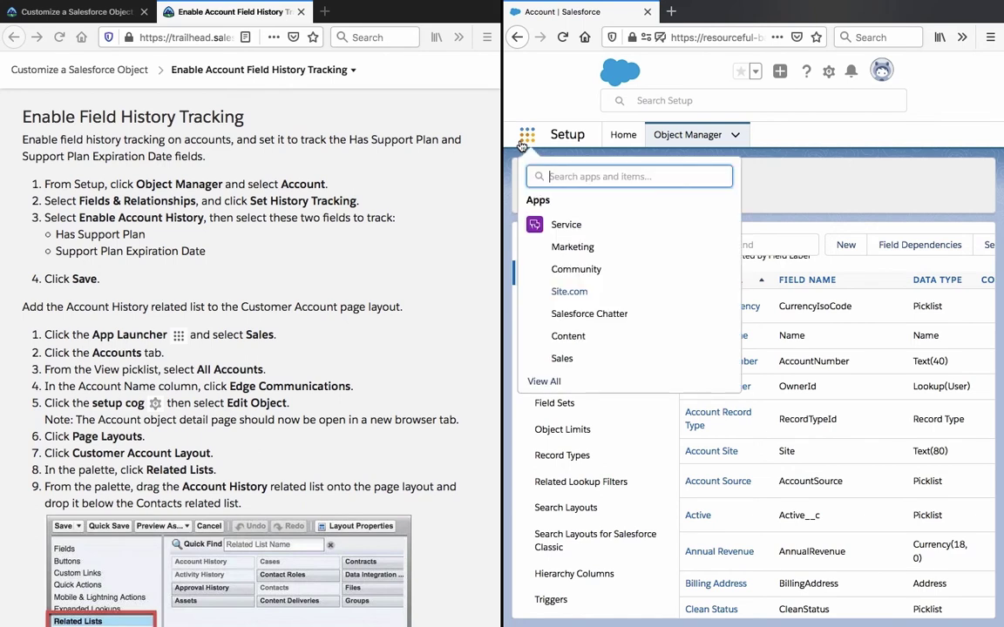
{"action": "right_click", "coordinate": [559, 367]}
{"action": "left_click", "coordinate": [557, 333]}
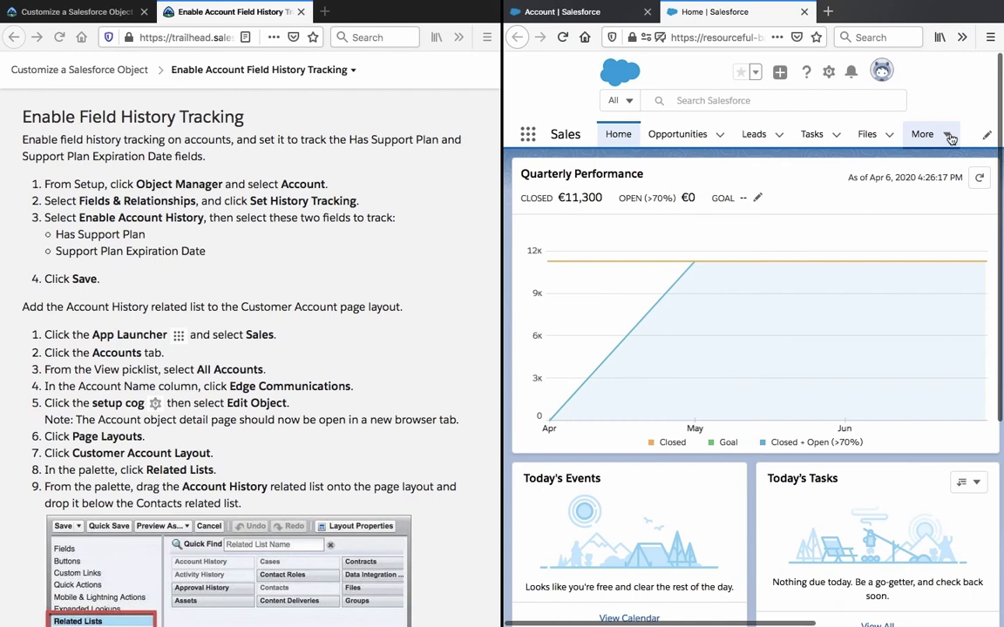
{"action": "left_click", "coordinate": [947, 135]}
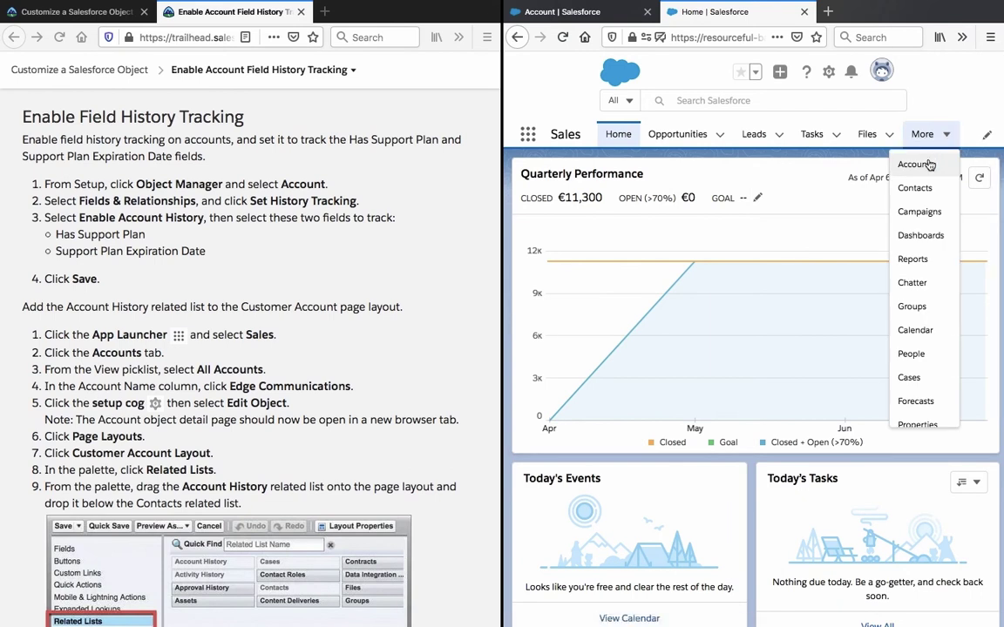
{"action": "left_click", "coordinate": [929, 163]}
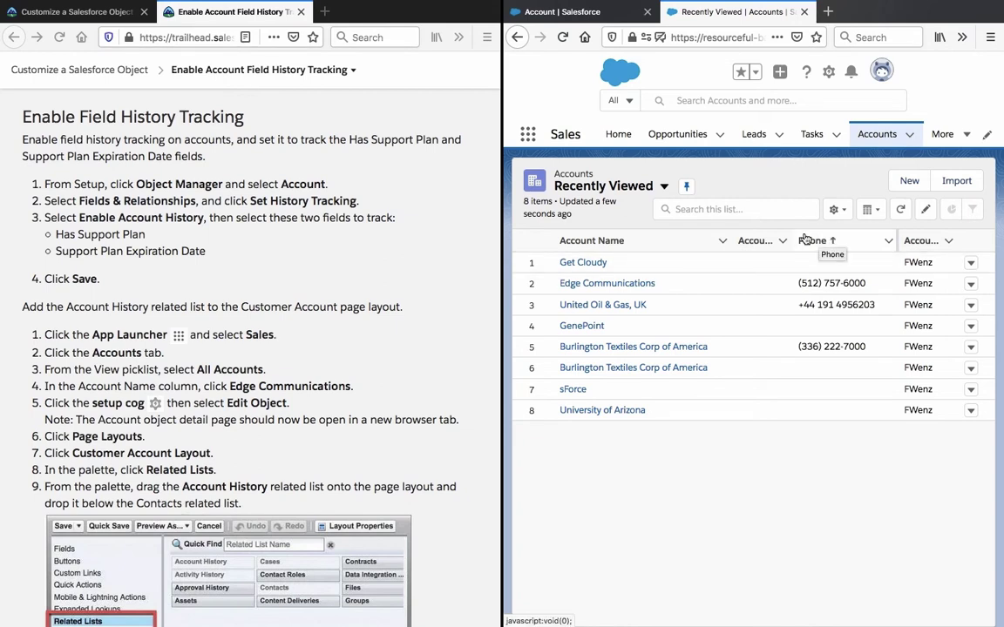
Switch the Accounts list to All Accounts and open the Edge Communications record
{"action": "left_click", "coordinate": [665, 188]}
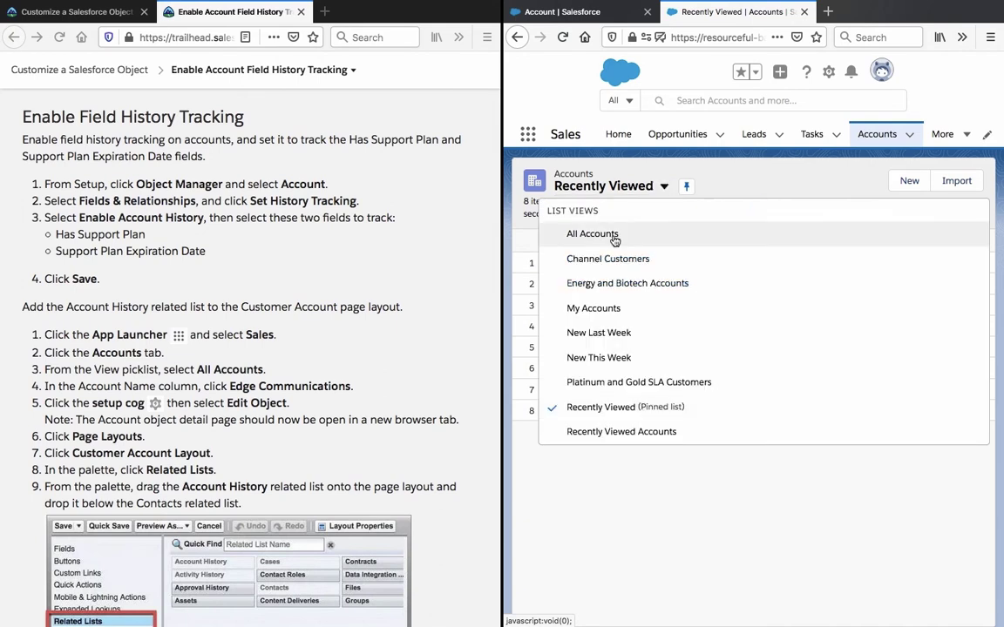
{"action": "left_click", "coordinate": [612, 235]}
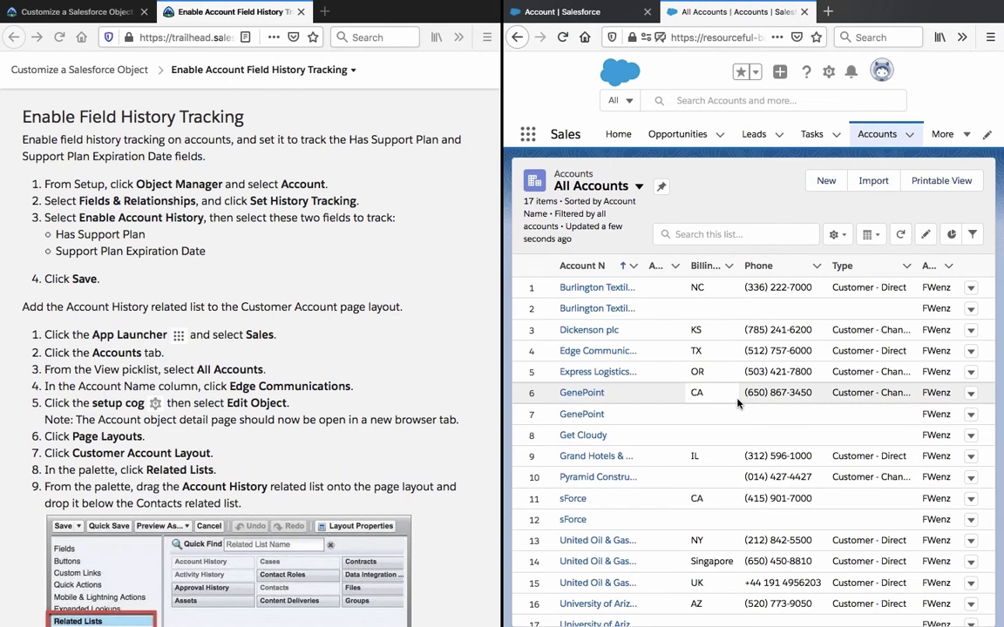
{"action": "left_click", "coordinate": [606, 352]}
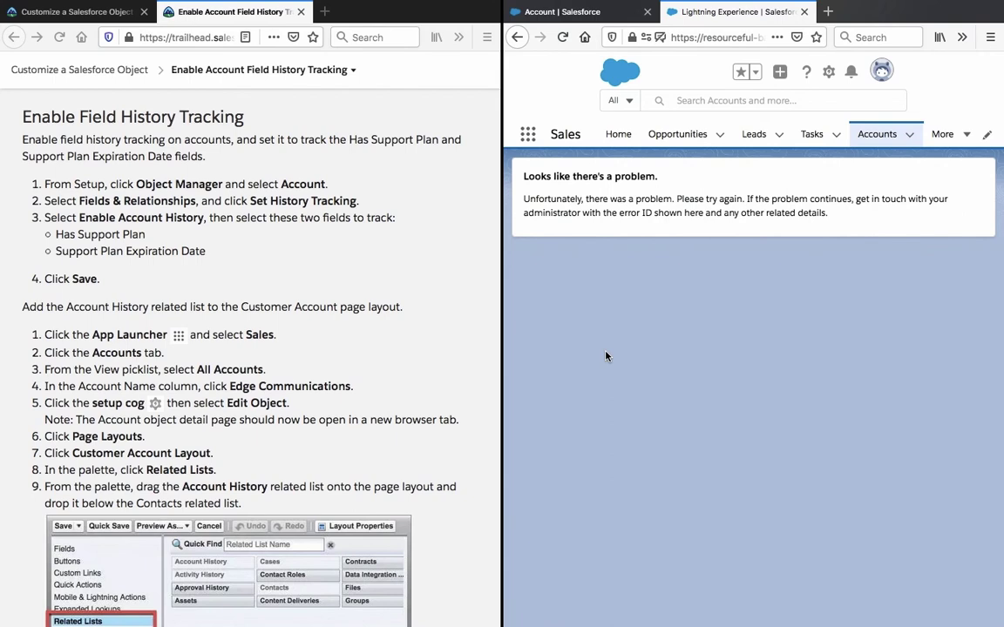
{"action": "left_click", "coordinate": [519, 38]}
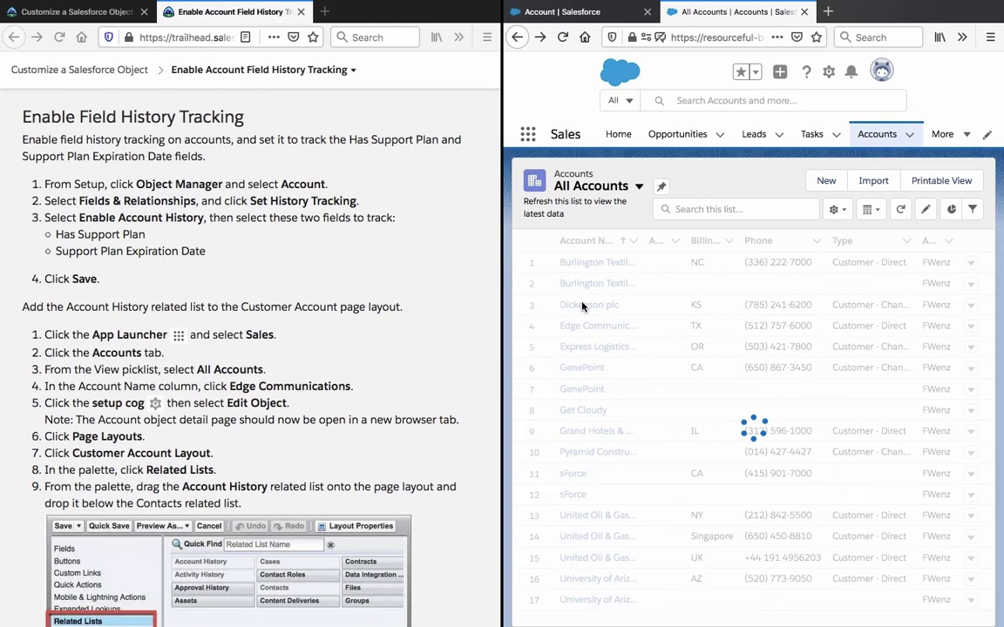
{"action": "left_click", "coordinate": [589, 352]}
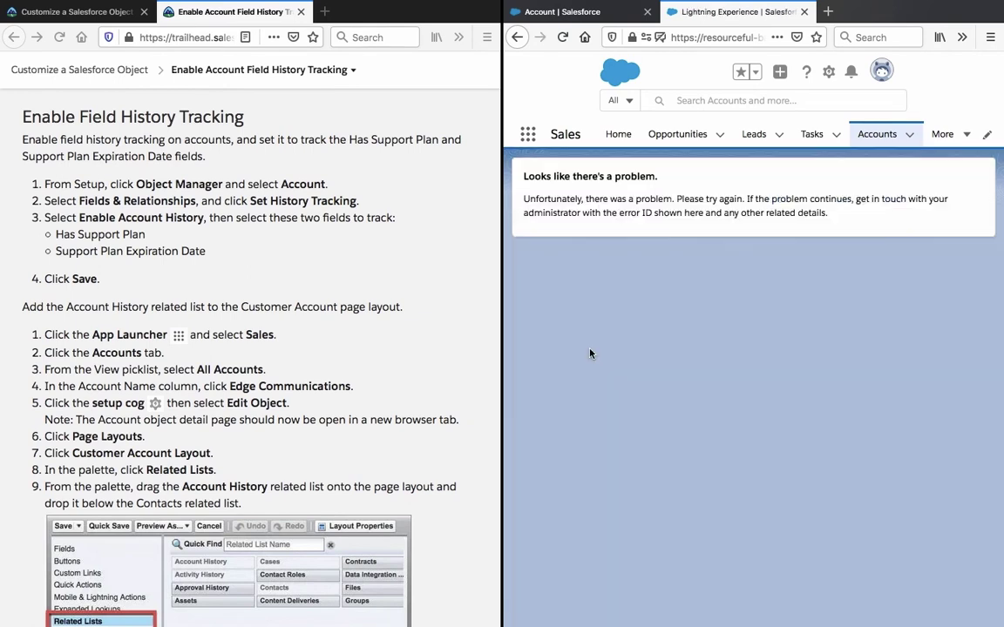
Reload the Edge Communications record, dismiss the announcement, and start editing the account
{"action": "left_click", "coordinate": [562, 38]}
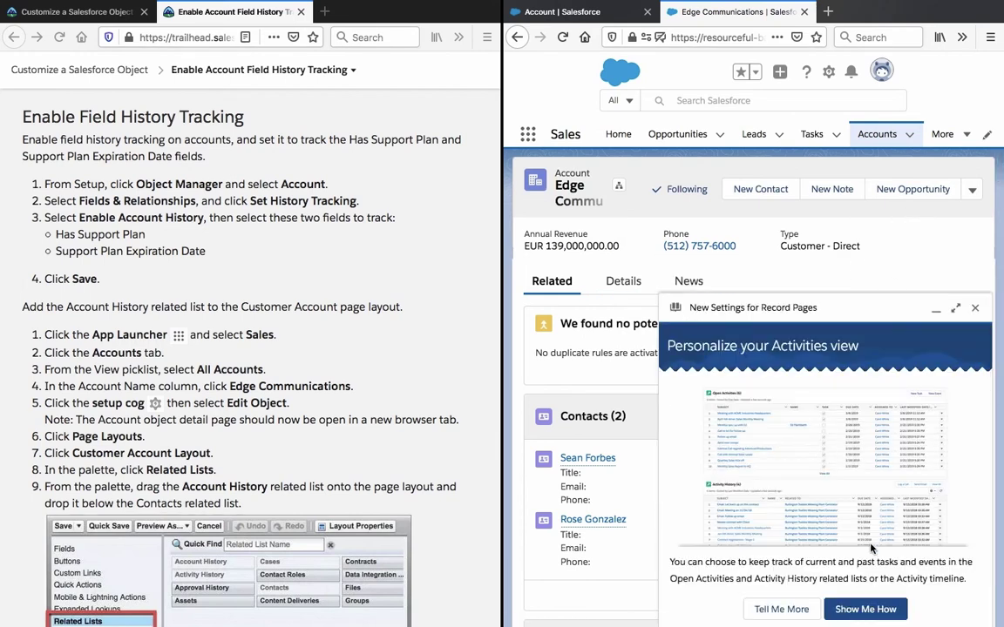
{"action": "left_click", "coordinate": [975, 307]}
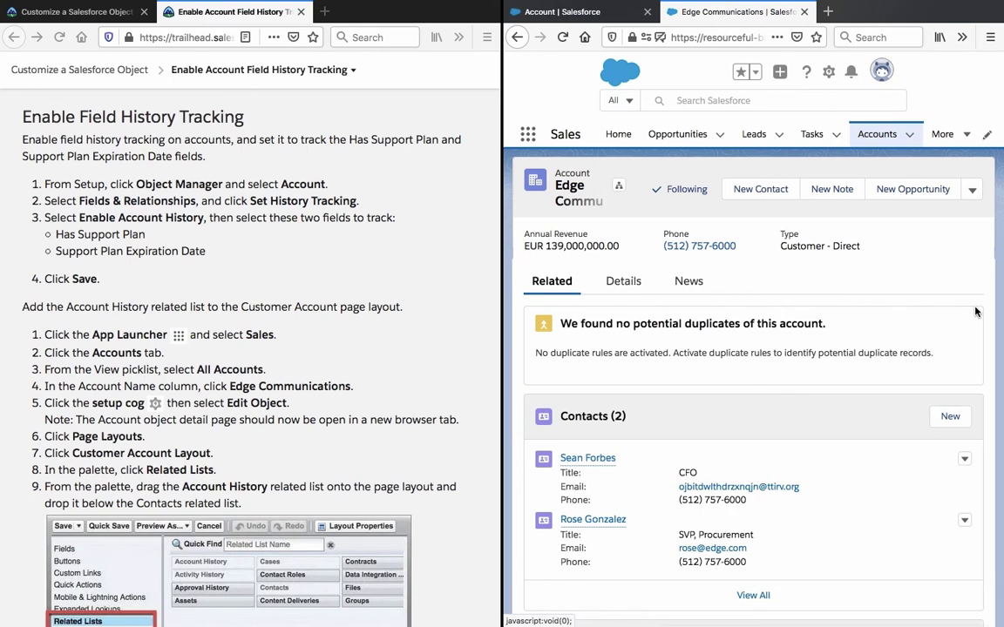
{"action": "left_click", "coordinate": [974, 187]}
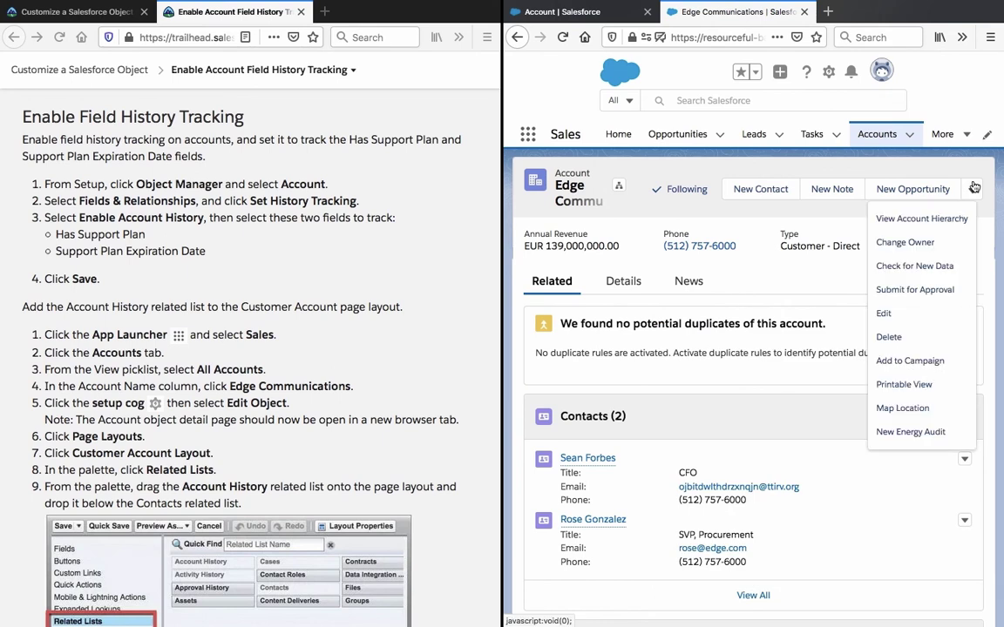
{"action": "left_click", "coordinate": [891, 315]}
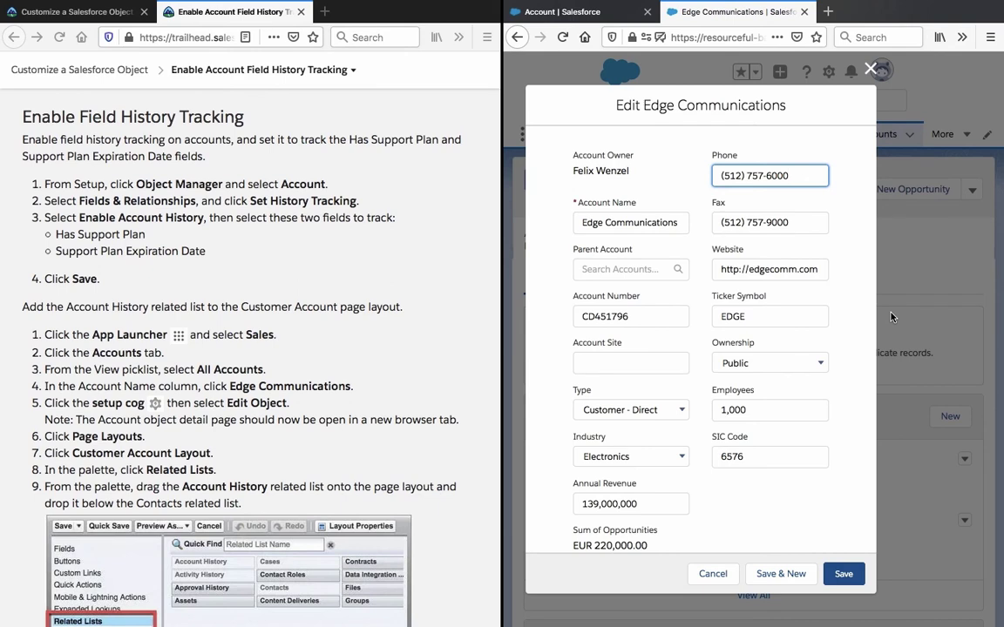
Cancel the edit without saving and open the Account object's setup via Edit Object
{"action": "scroll", "coordinate": [767, 358], "scroll_direction": "down", "scroll_amount": 5}
{"action": "scroll", "coordinate": [789, 361], "scroll_direction": "down", "scroll_amount": 5}
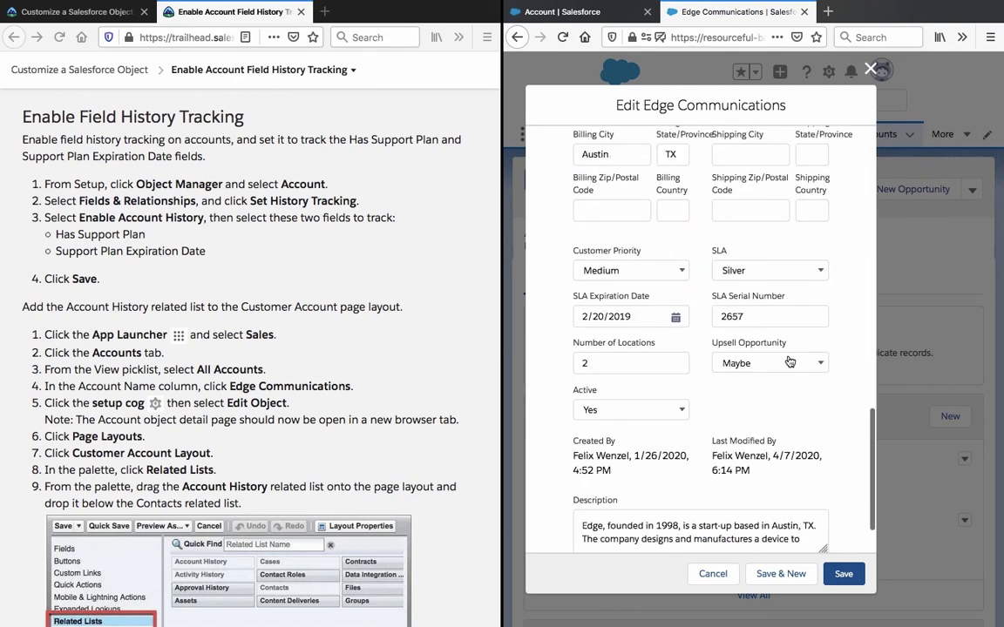
{"action": "scroll", "coordinate": [789, 361], "scroll_direction": "down", "scroll_amount": 1}
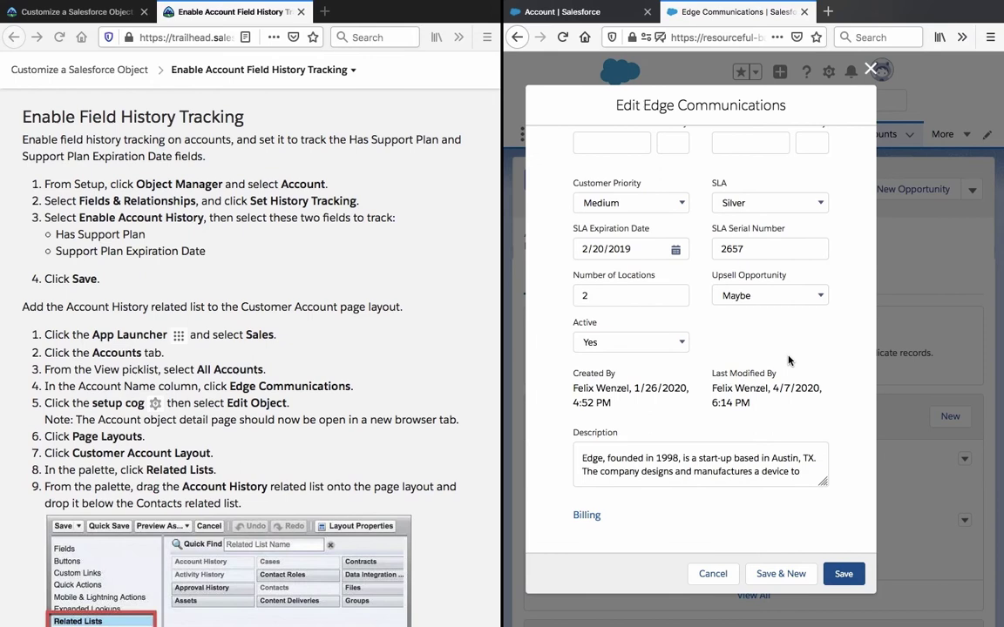
{"action": "scroll", "coordinate": [789, 360], "scroll_direction": "down", "scroll_amount": 3}
{"action": "left_click", "coordinate": [713, 574]}
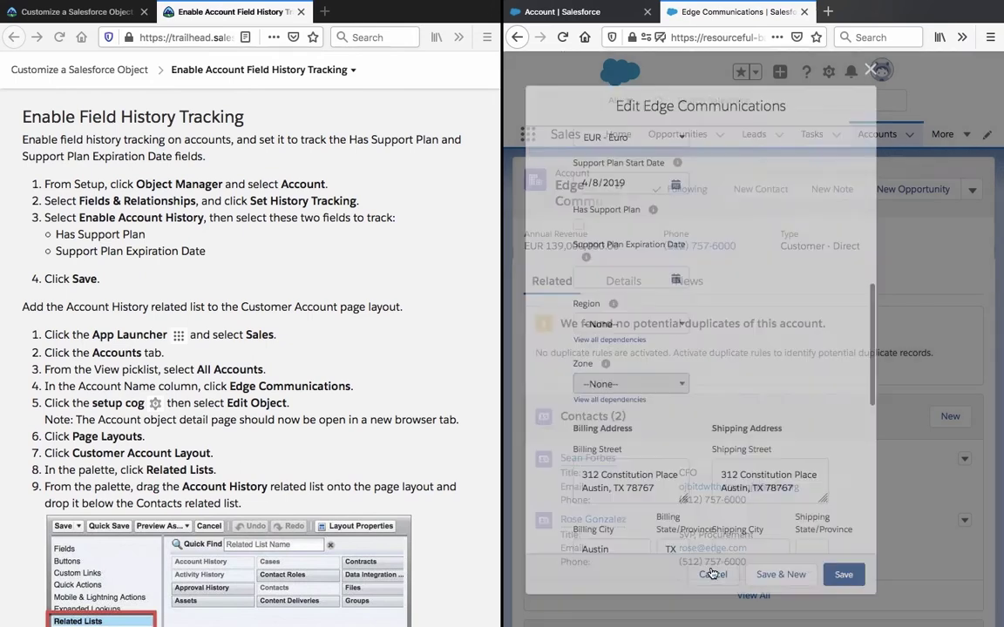
{"action": "left_click", "coordinate": [830, 73]}
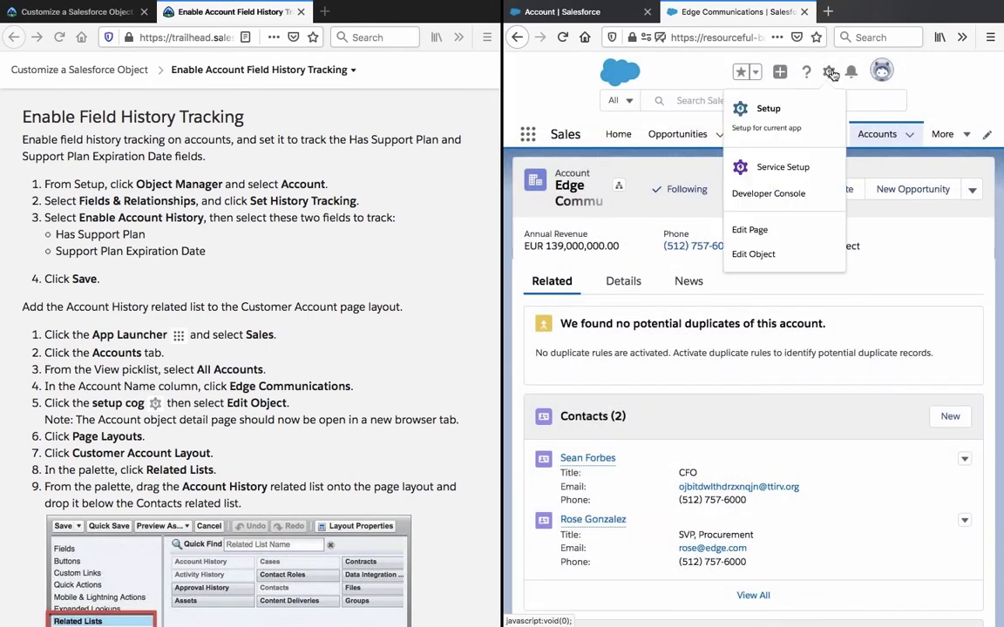
{"action": "left_click", "coordinate": [752, 253]}
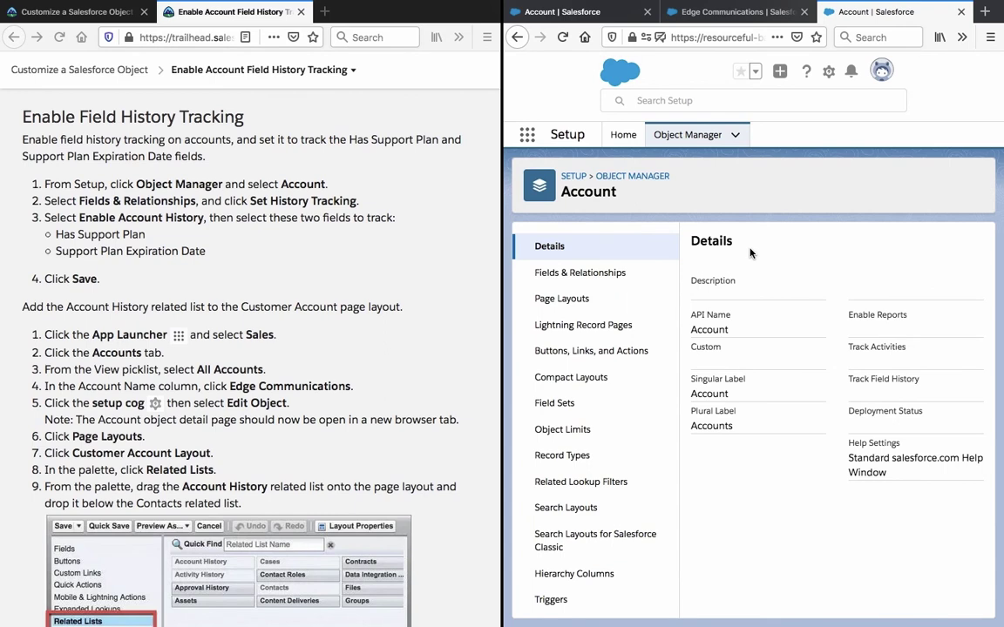
Show the Account object's Page Layouts list in Object Manager
{"action": "left_click", "coordinate": [598, 298]}
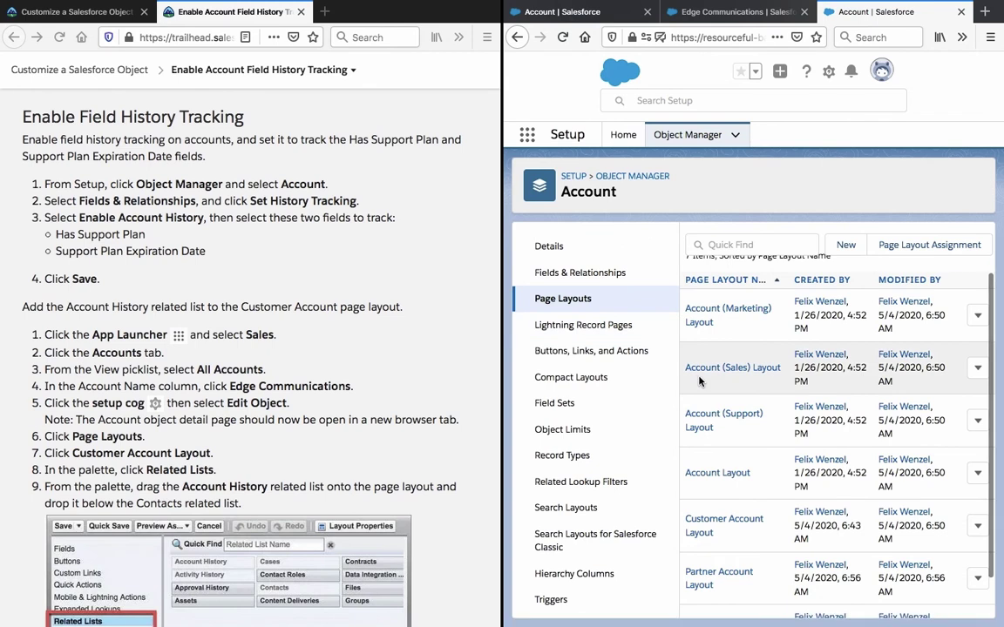
{"action": "scroll", "coordinate": [699, 381], "scroll_direction": "down", "scroll_amount": 1}
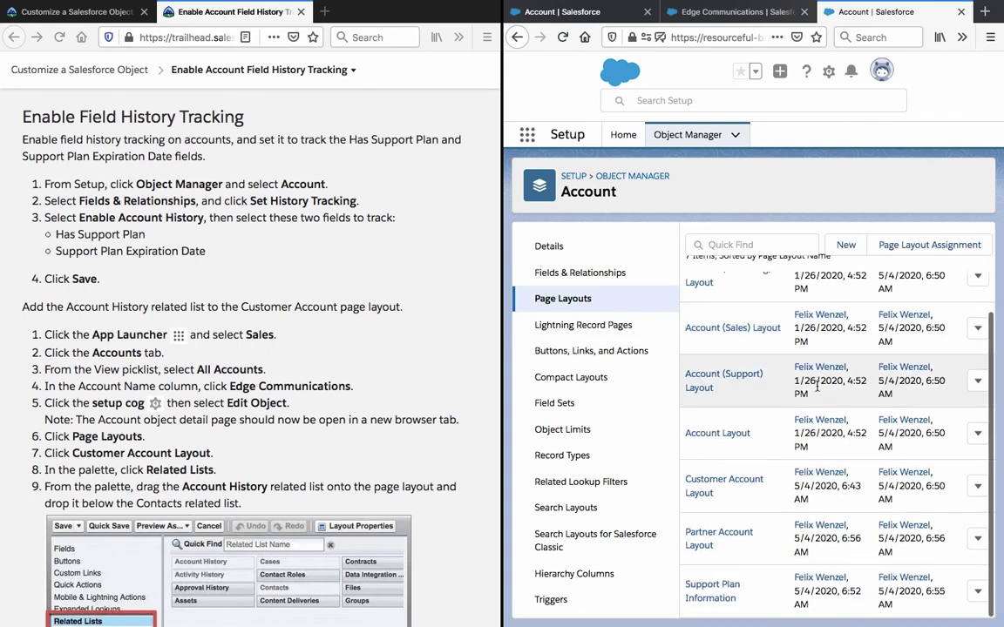
Open Customer Account Layout and select the Account History tile under Related Lists
{"action": "left_click", "coordinate": [734, 479]}
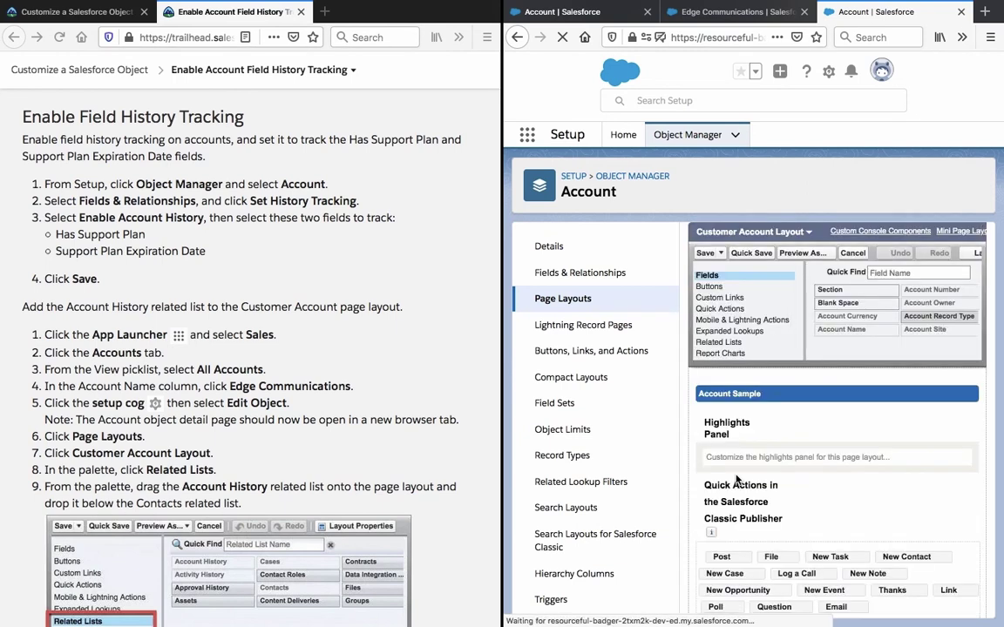
{"action": "scroll", "coordinate": [736, 479], "scroll_direction": "down", "scroll_amount": 3}
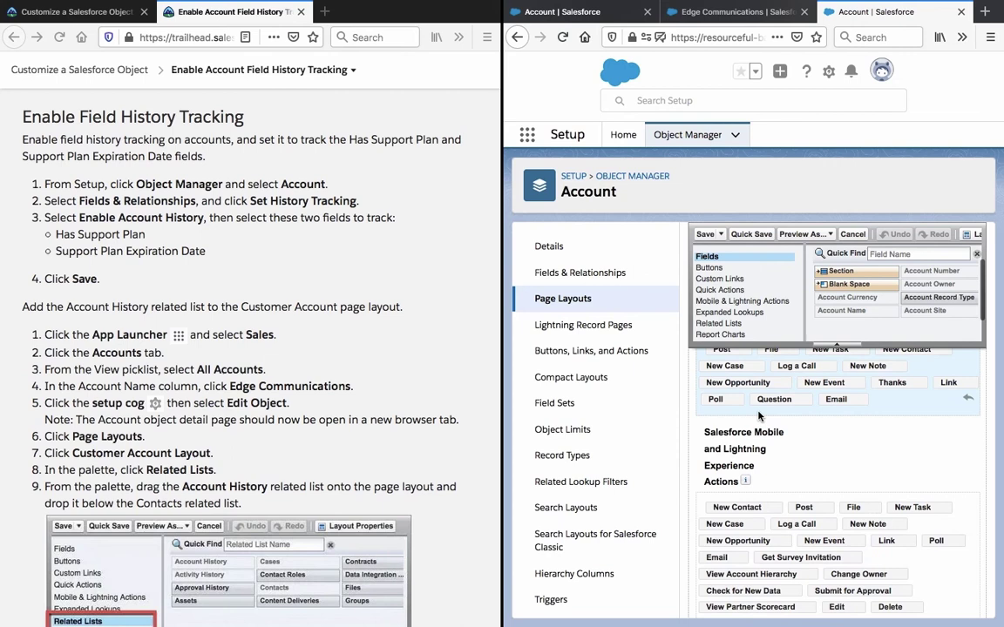
{"action": "scroll", "coordinate": [736, 479], "scroll_direction": "down", "scroll_amount": 5}
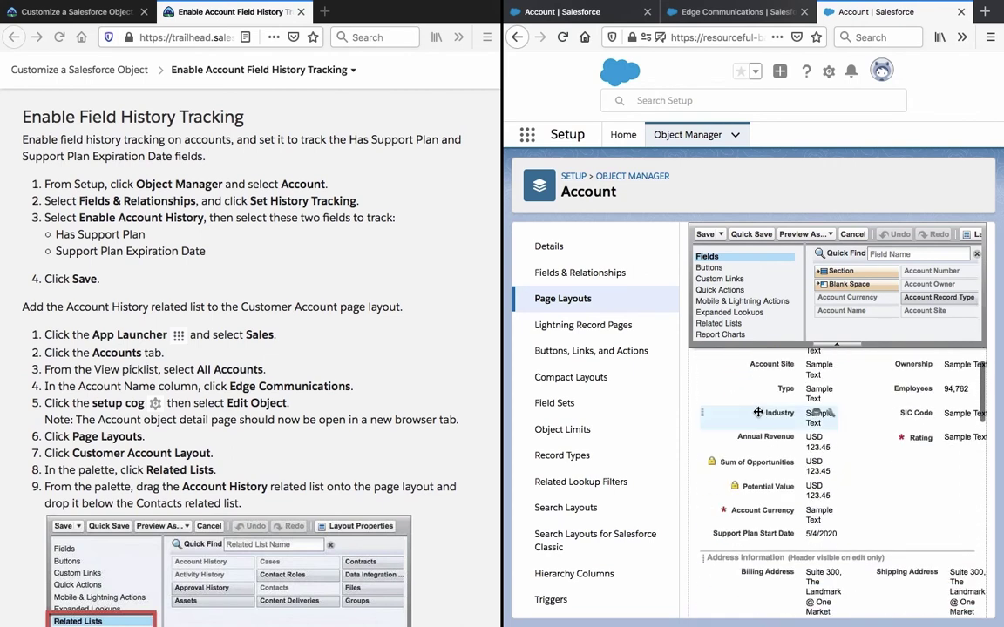
{"action": "left_click", "coordinate": [757, 324]}
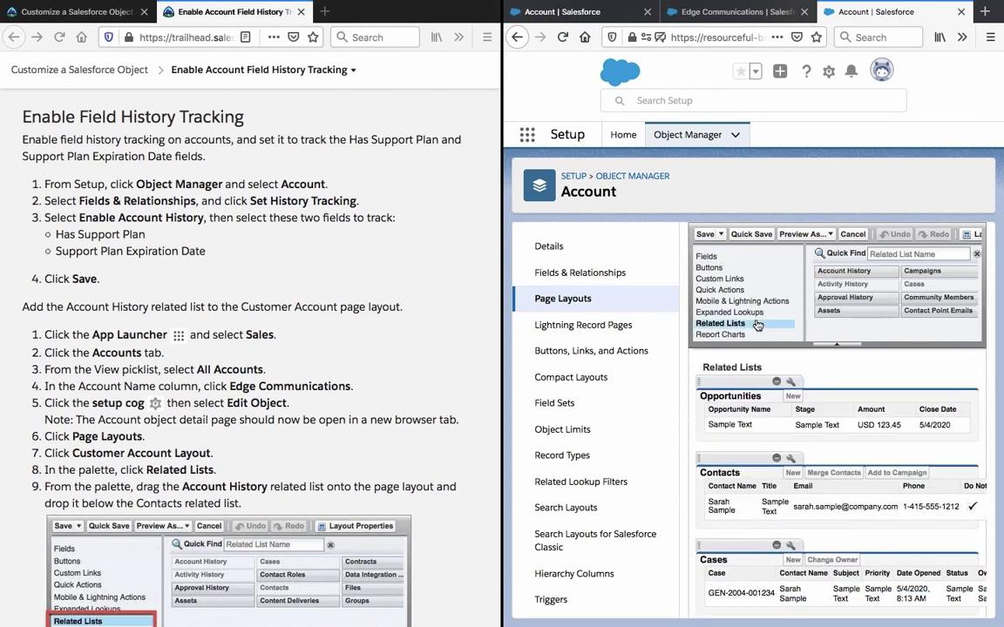
{"action": "left_click", "coordinate": [844, 271]}
{"action": "scroll", "coordinate": [480, 417], "scroll_direction": "down", "scroll_amount": 5}
{"action": "scroll", "coordinate": [480, 417], "scroll_direction": "down", "scroll_amount": 1}
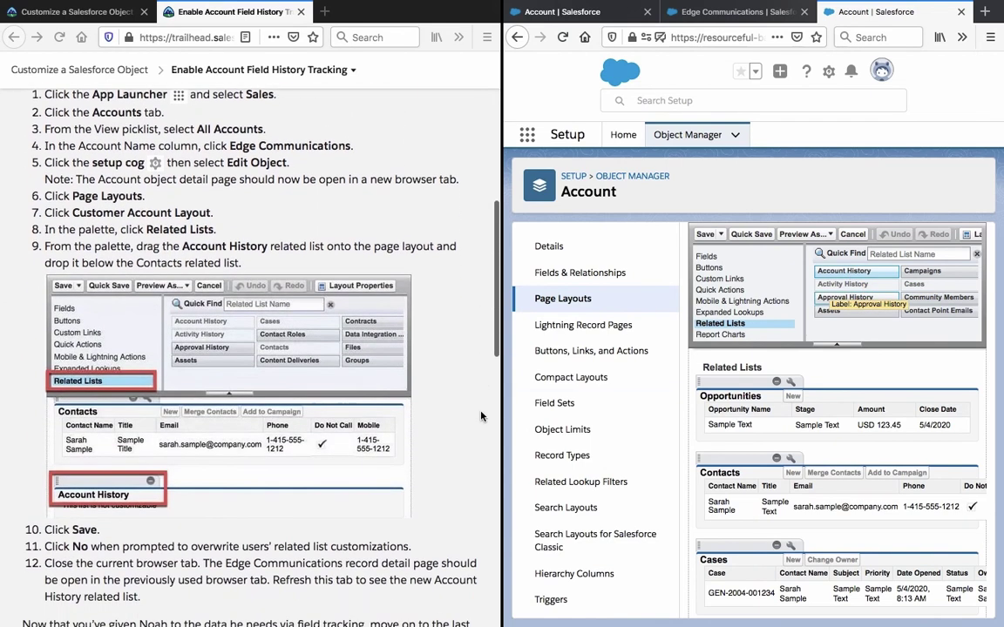
{"action": "scroll", "coordinate": [481, 416], "scroll_direction": "down", "scroll_amount": 1}
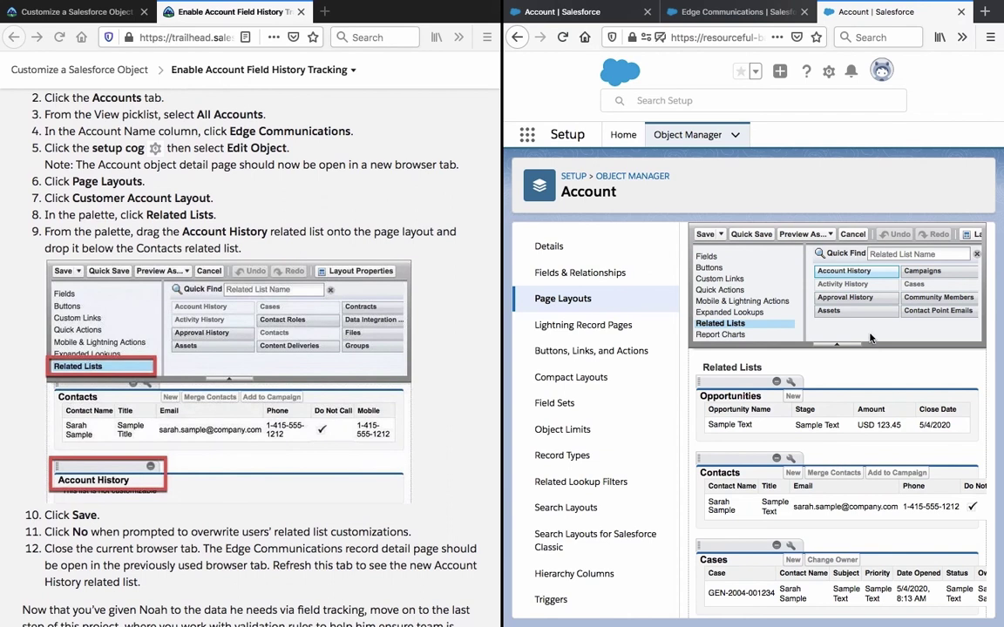
{"action": "scroll", "coordinate": [819, 488], "scroll_direction": "down", "scroll_amount": 5}
{"action": "scroll", "coordinate": [785, 497], "scroll_direction": "down", "scroll_amount": 2}
{"action": "scroll", "coordinate": [811, 501], "scroll_direction": "up", "scroll_amount": 3}
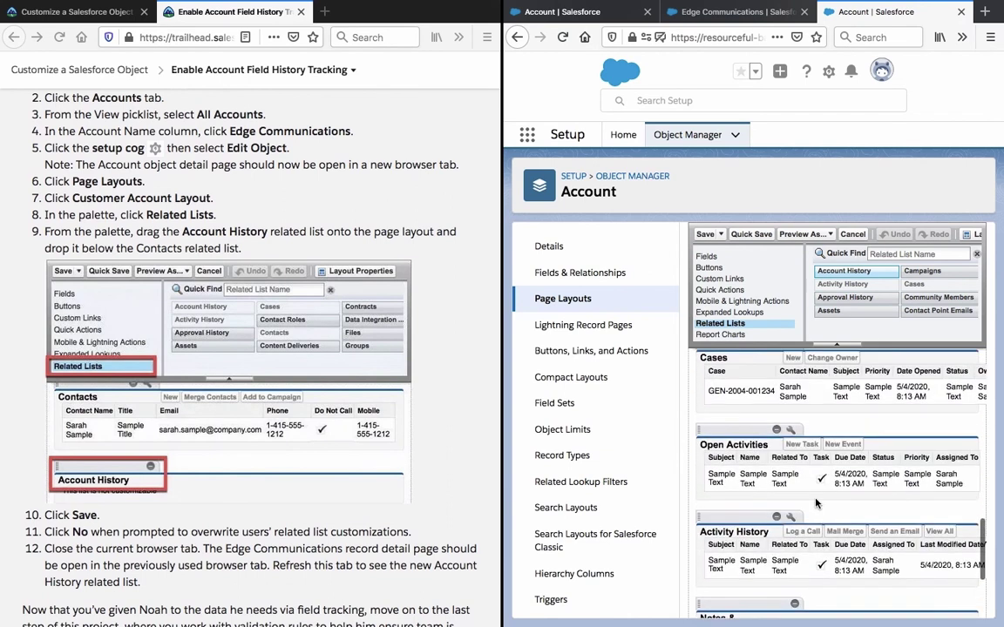
{"action": "scroll", "coordinate": [784, 470], "scroll_direction": "up", "scroll_amount": 3}
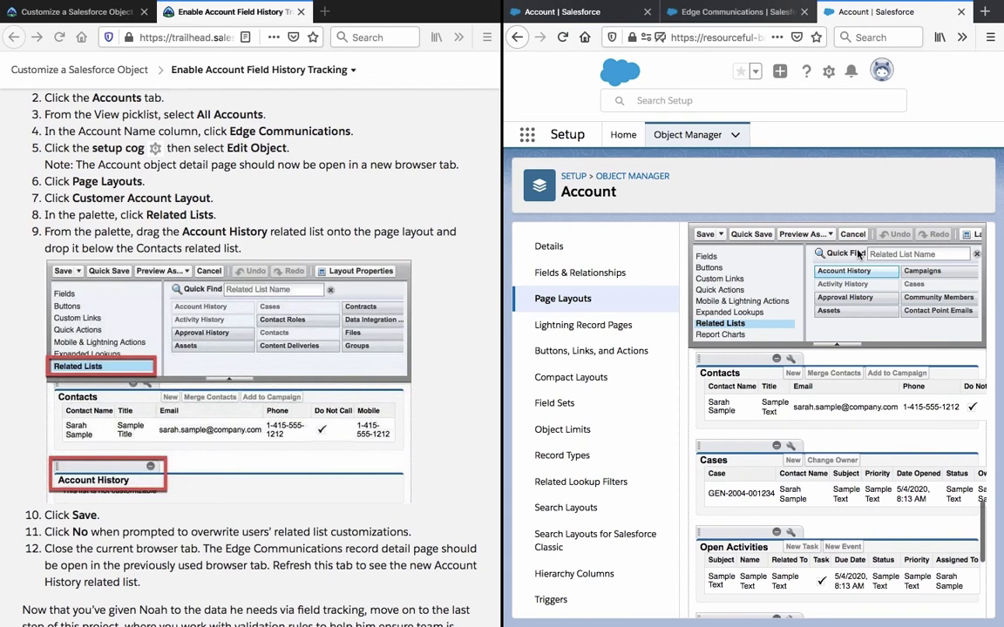
Place Account History below Contacts and save without overwriting users' related list customizations
{"action": "left_click_drag", "start_coordinate": [854, 269], "coordinate": [802, 434]}
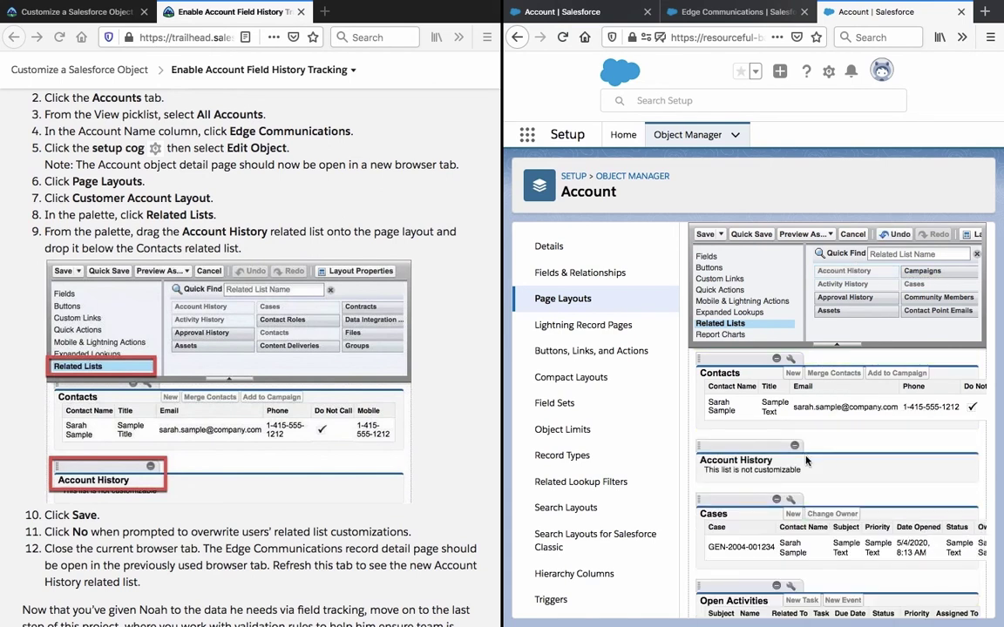
{"action": "left_click", "coordinate": [704, 235]}
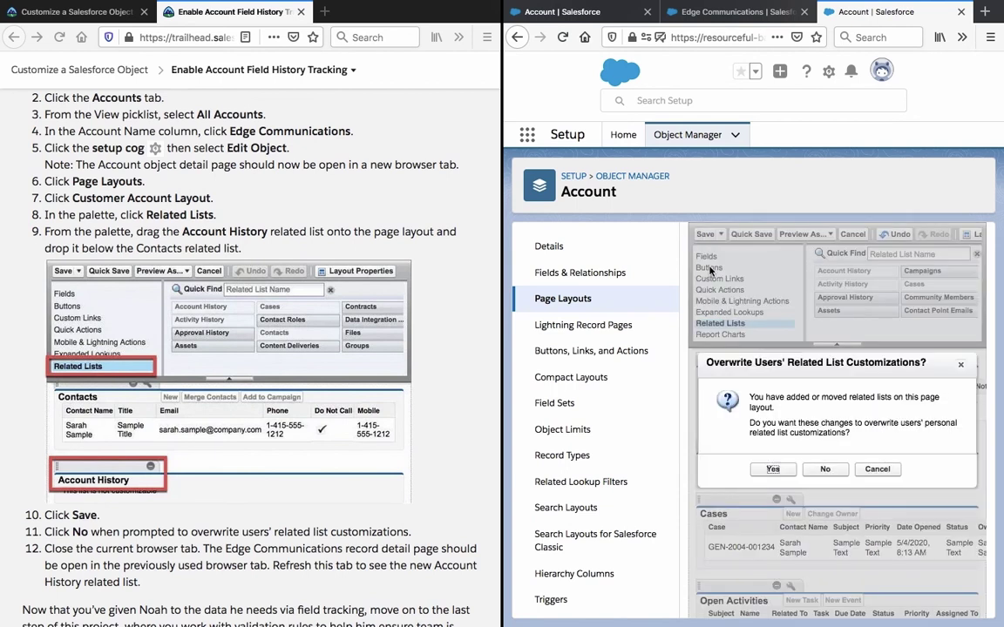
{"action": "left_click", "coordinate": [825, 469]}
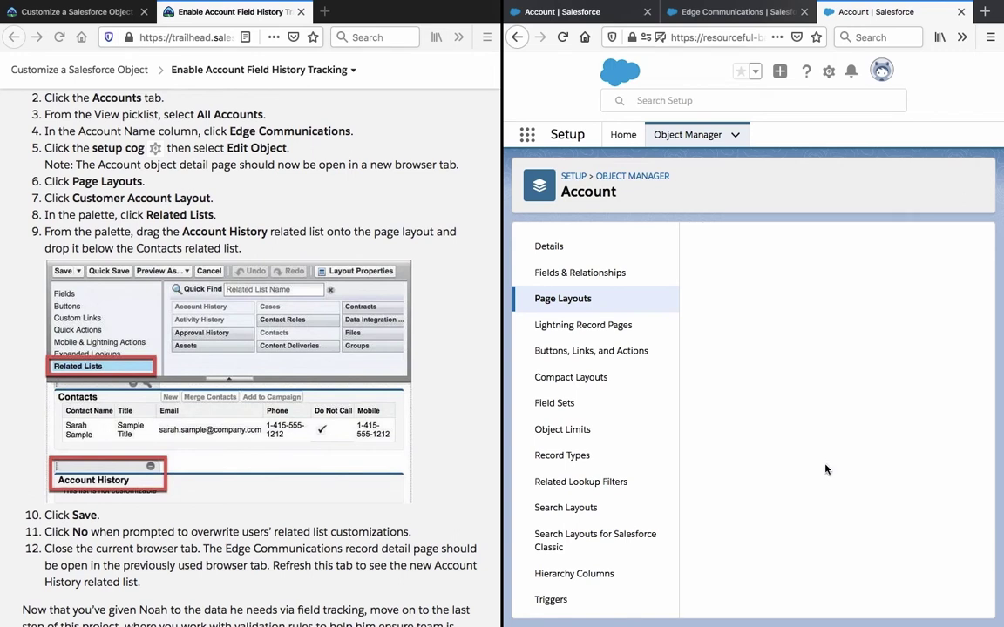
Return to the Edge Communications record and scroll through its related lists
{"action": "left_click", "coordinate": [736, 11]}
{"action": "scroll", "coordinate": [618, 314], "scroll_direction": "down", "scroll_amount": 10}
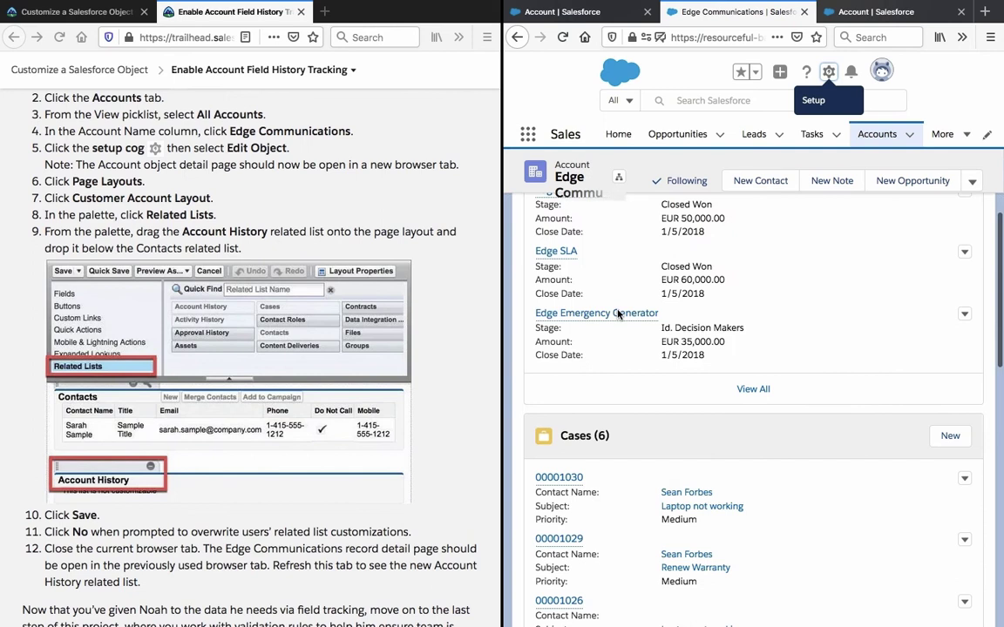
{"action": "scroll", "coordinate": [618, 314], "scroll_direction": "down", "scroll_amount": 5}
{"action": "scroll", "coordinate": [618, 314], "scroll_direction": "down", "scroll_amount": 10}
{"action": "scroll", "coordinate": [618, 314], "scroll_direction": "down", "scroll_amount": 5}
{"action": "scroll", "coordinate": [618, 316], "scroll_direction": "down", "scroll_amount": 3}
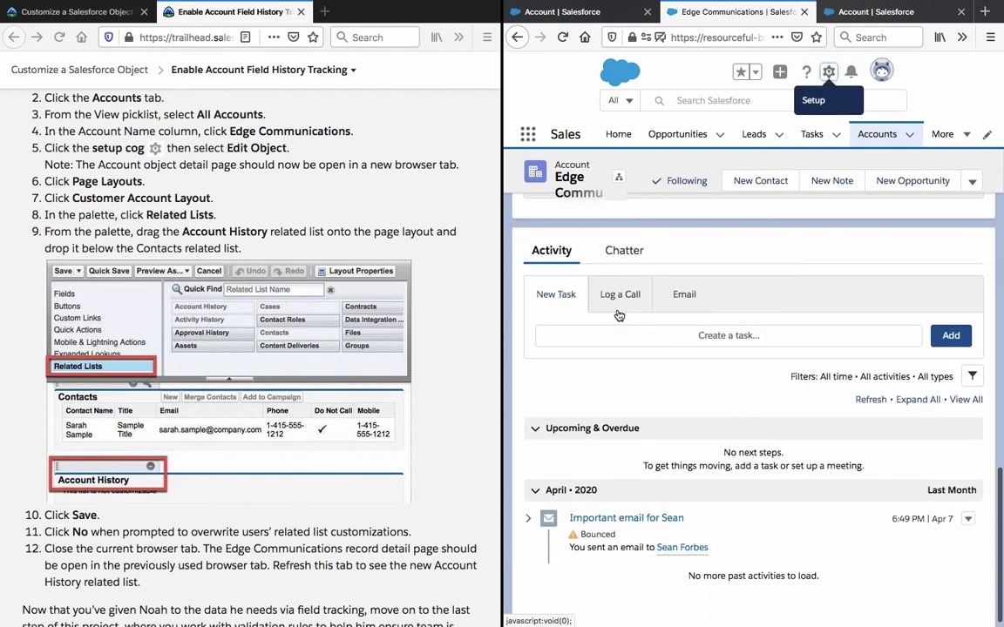
{"action": "scroll", "coordinate": [618, 315], "scroll_direction": "up", "scroll_amount": 1}
{"action": "scroll", "coordinate": [618, 314], "scroll_direction": "up", "scroll_amount": 4}
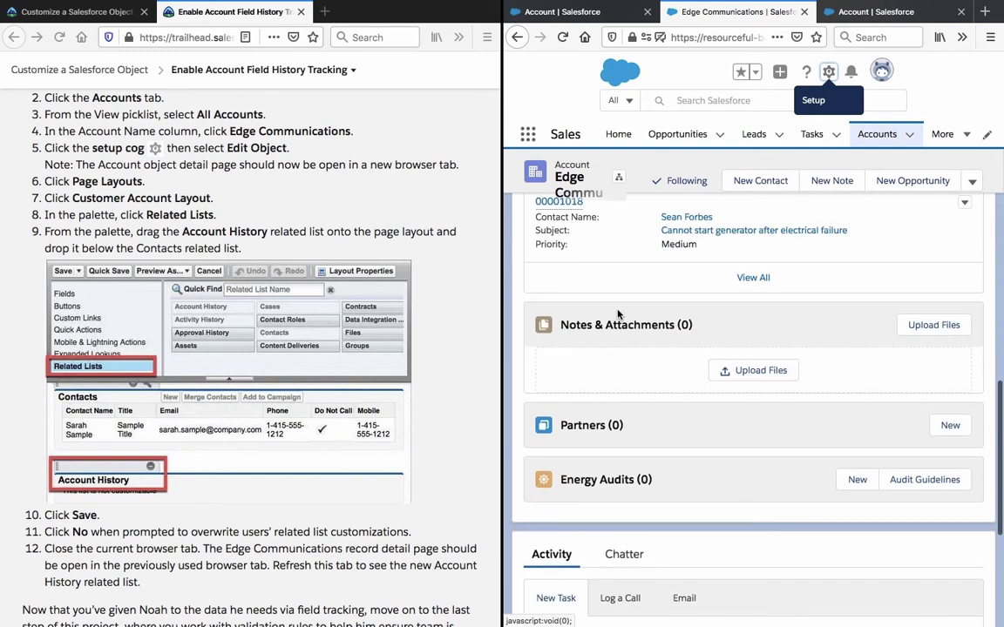
{"action": "scroll", "coordinate": [618, 314], "scroll_direction": "up", "scroll_amount": 2}
{"action": "scroll", "coordinate": [618, 315], "scroll_direction": "up", "scroll_amount": 3}
{"action": "scroll", "coordinate": [618, 315], "scroll_direction": "up", "scroll_amount": 2}
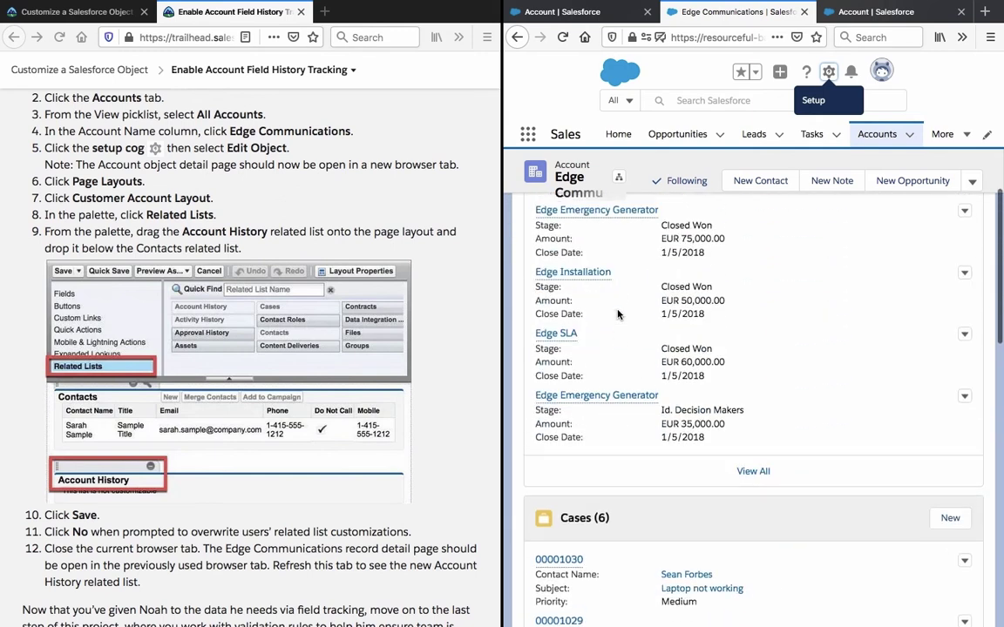
{"action": "scroll", "coordinate": [617, 314], "scroll_direction": "up", "scroll_amount": 2}
{"action": "scroll", "coordinate": [618, 315], "scroll_direction": "up", "scroll_amount": 3}
{"action": "scroll", "coordinate": [618, 316], "scroll_direction": "up", "scroll_amount": 1}
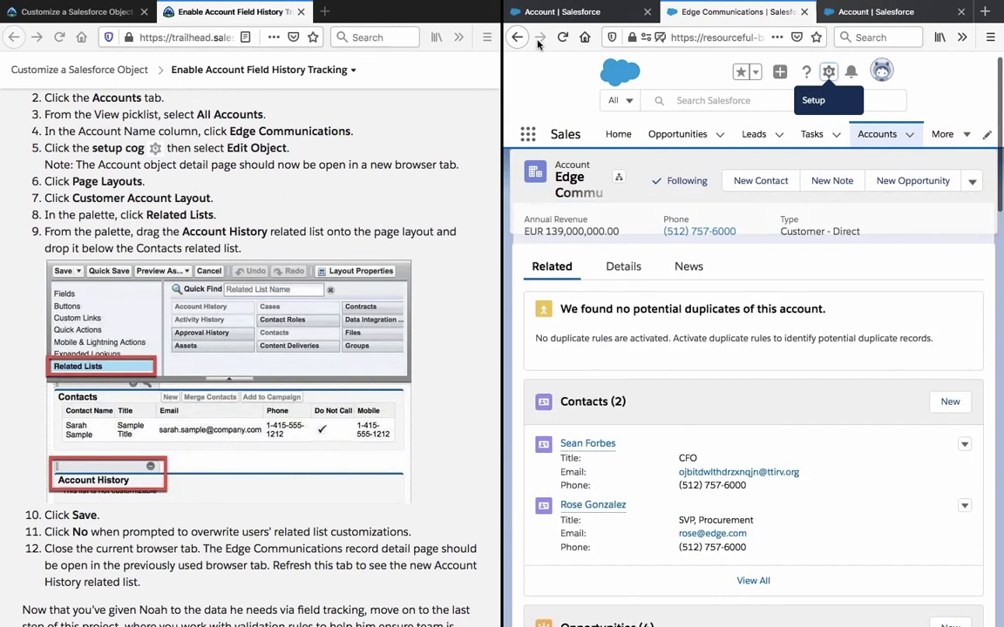
Reload the record with F5, recheck its related lists, and show the extra account actions
{"action": "key", "text": "F5"}
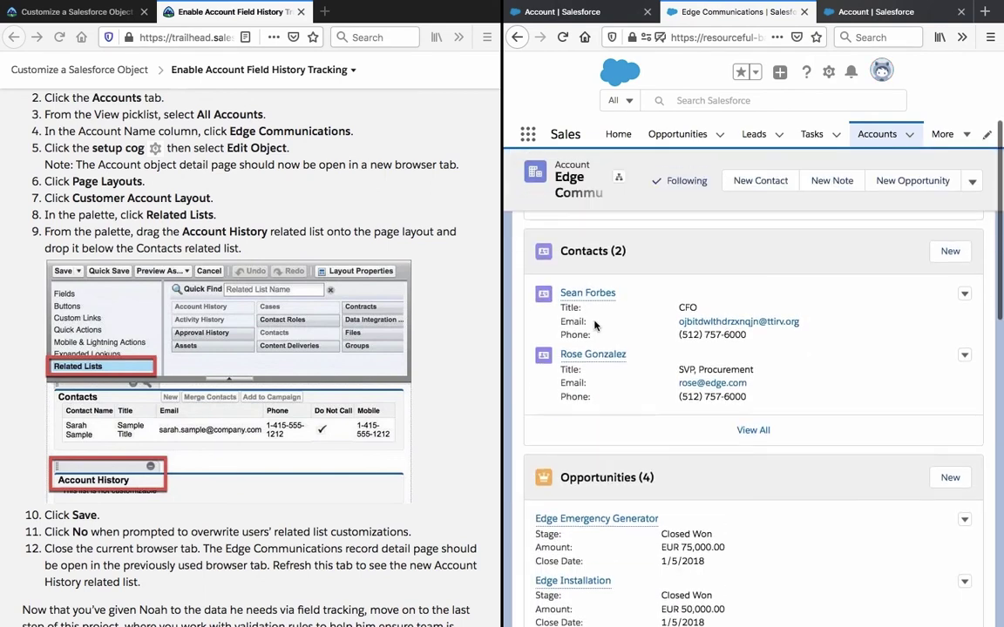
{"action": "scroll", "coordinate": [596, 325], "scroll_direction": "down", "scroll_amount": 2}
{"action": "scroll", "coordinate": [595, 325], "scroll_direction": "down", "scroll_amount": 2}
{"action": "scroll", "coordinate": [595, 325], "scroll_direction": "down", "scroll_amount": 3}
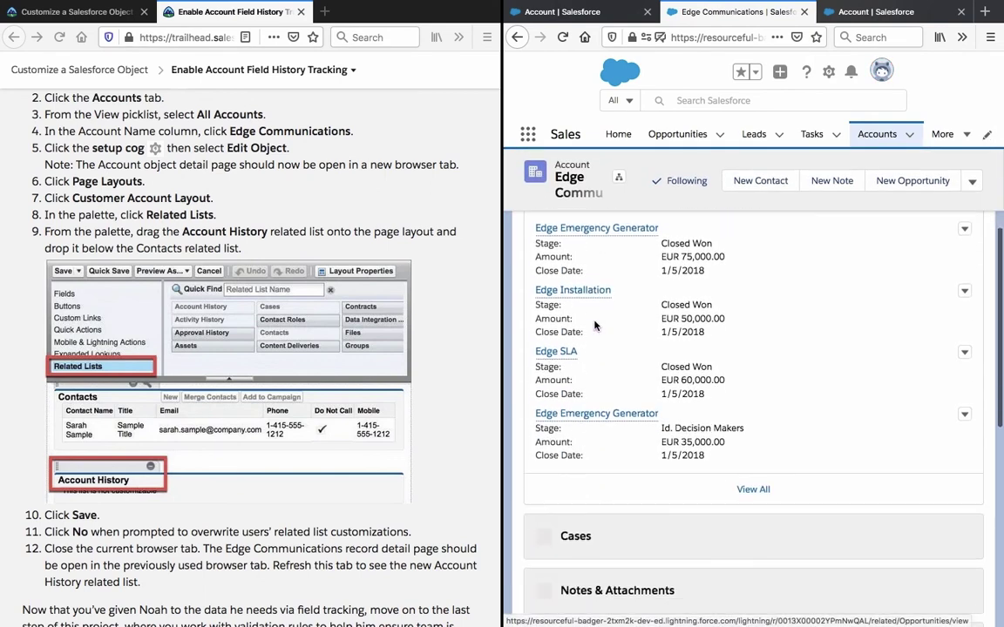
{"action": "scroll", "coordinate": [595, 325], "scroll_direction": "down", "scroll_amount": 2}
{"action": "scroll", "coordinate": [595, 325], "scroll_direction": "down", "scroll_amount": 1}
{"action": "scroll", "coordinate": [595, 325], "scroll_direction": "down", "scroll_amount": 3}
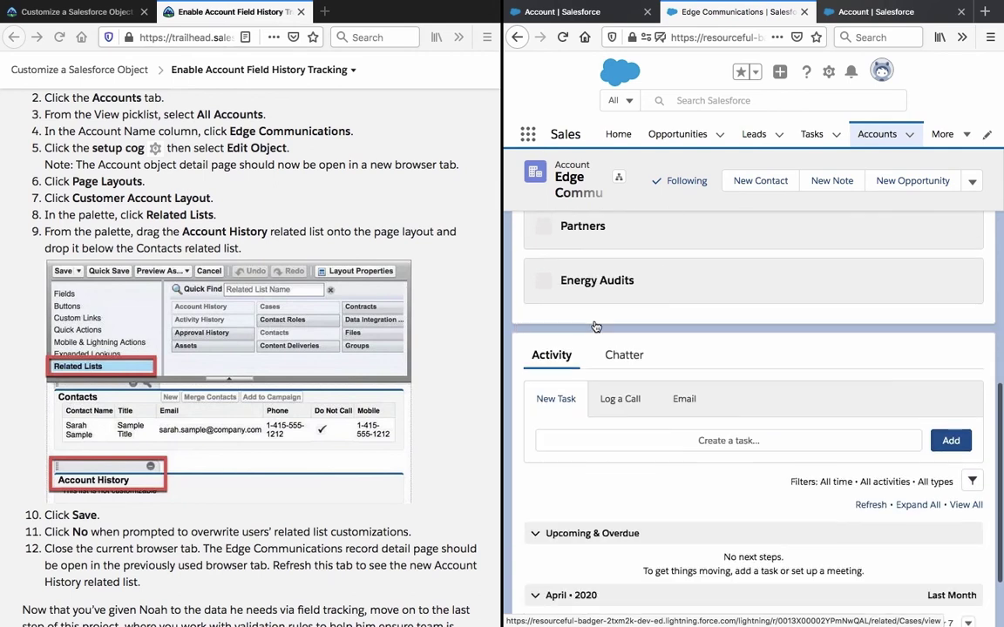
{"action": "scroll", "coordinate": [595, 325], "scroll_direction": "down", "scroll_amount": 1}
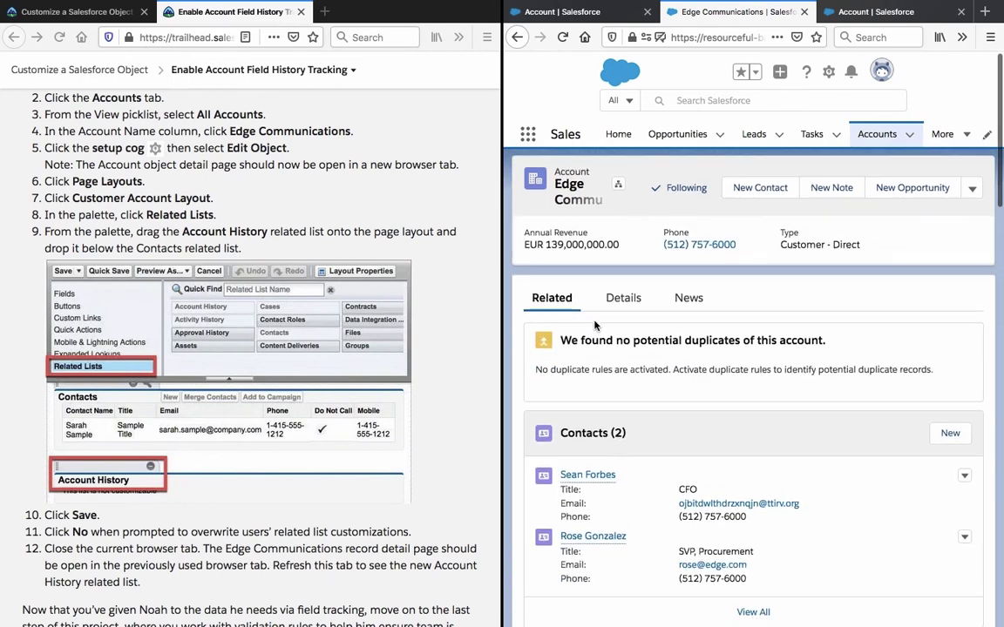
{"action": "scroll", "coordinate": [595, 325], "scroll_direction": "down", "scroll_amount": 1}
{"action": "scroll", "coordinate": [595, 325], "scroll_direction": "down", "scroll_amount": 2}
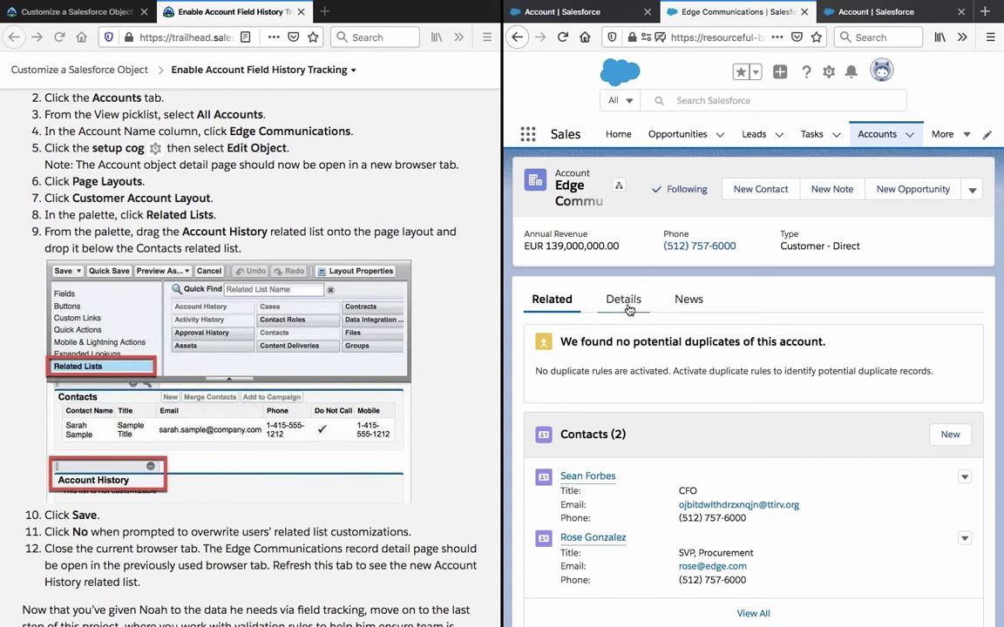
{"action": "left_click", "coordinate": [972, 189]}
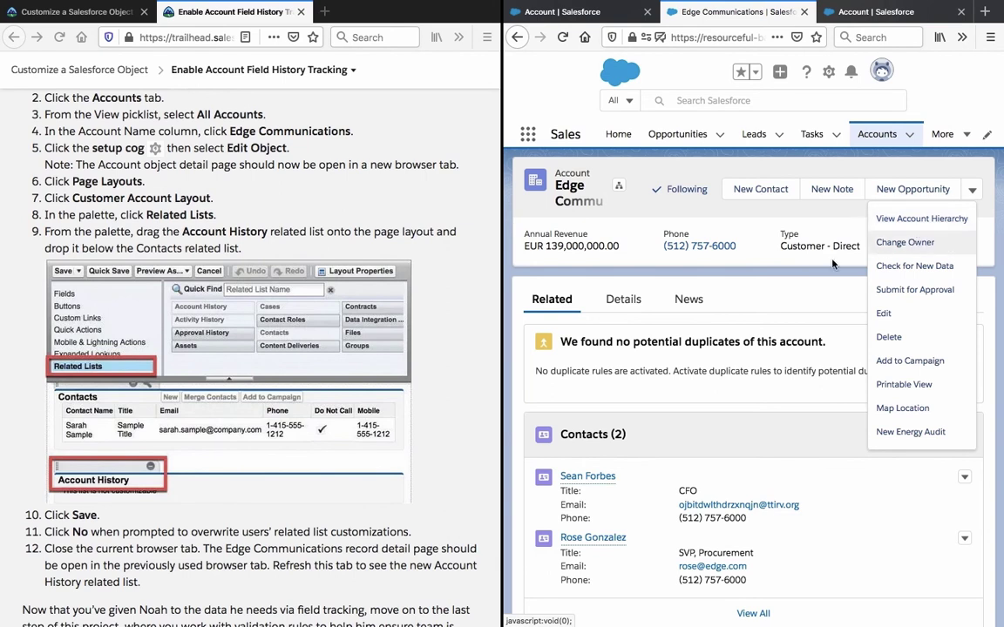
Close the actions list, reread Trailhead step 12, and show the account's Details tab
{"action": "left_click", "coordinate": [714, 232]}
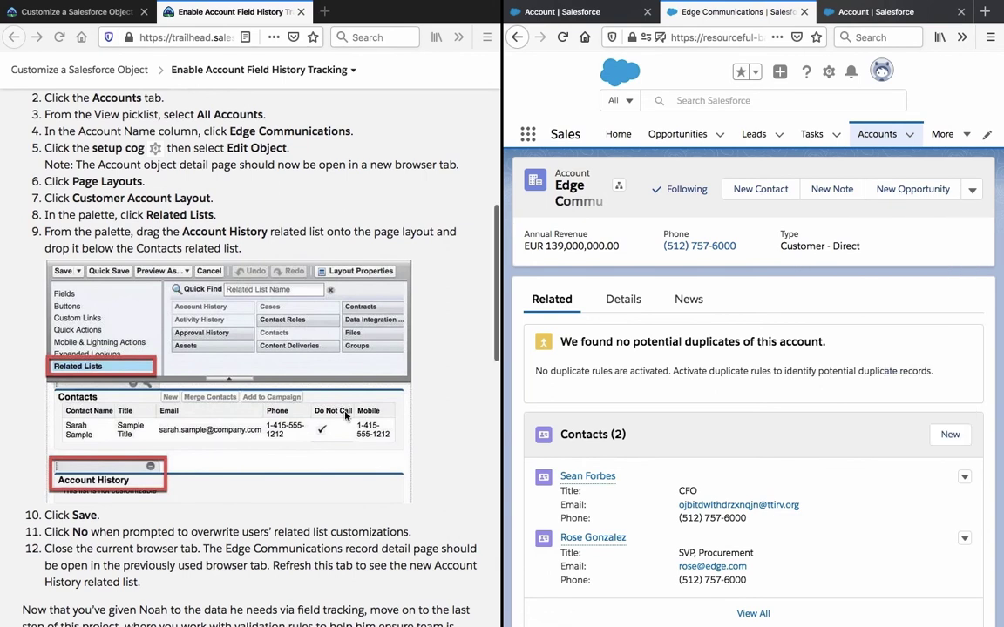
{"action": "scroll", "coordinate": [345, 415], "scroll_direction": "down", "scroll_amount": 3}
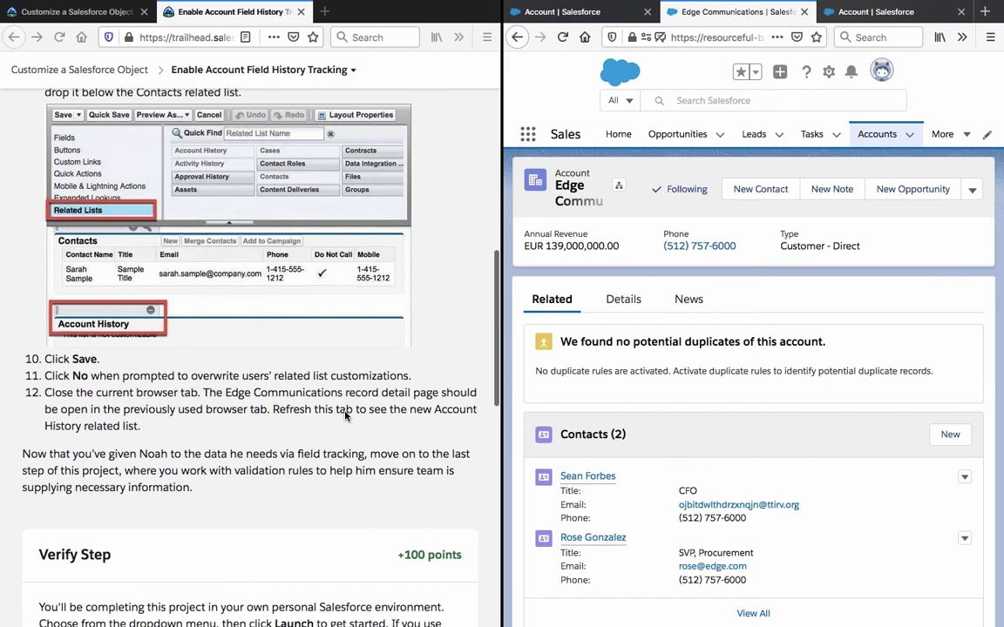
{"action": "left_click", "coordinate": [345, 416]}
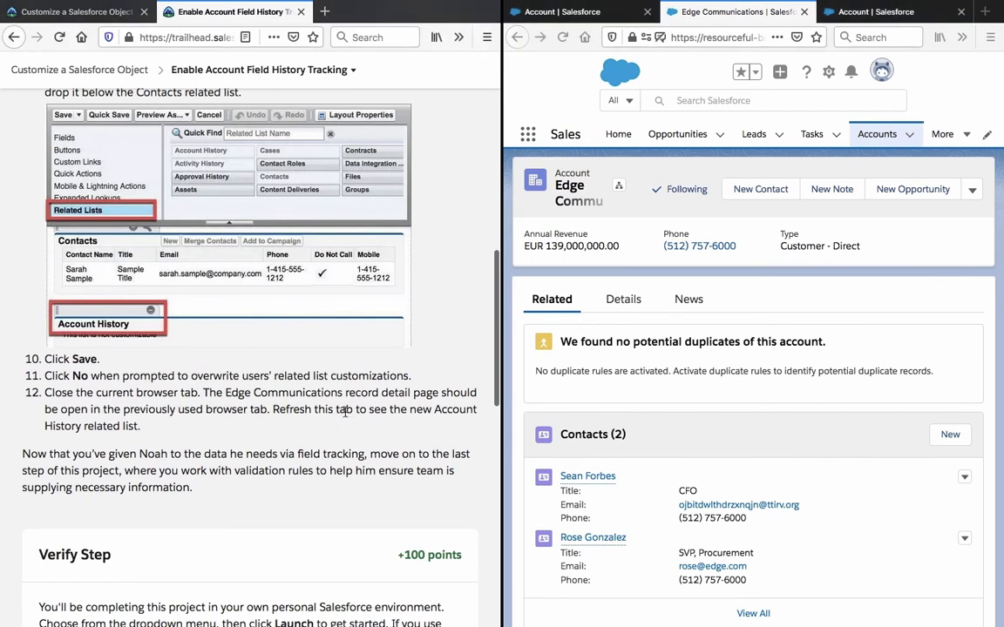
{"action": "triple_click", "coordinate": [345, 415]}
{"action": "left_click", "coordinate": [345, 414]}
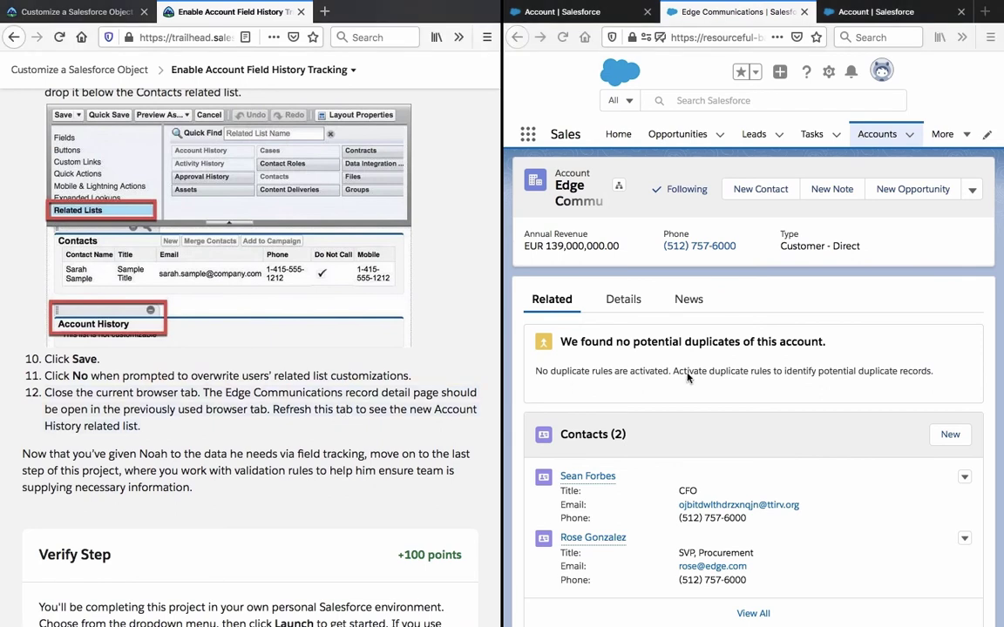
{"action": "left_click", "coordinate": [625, 299]}
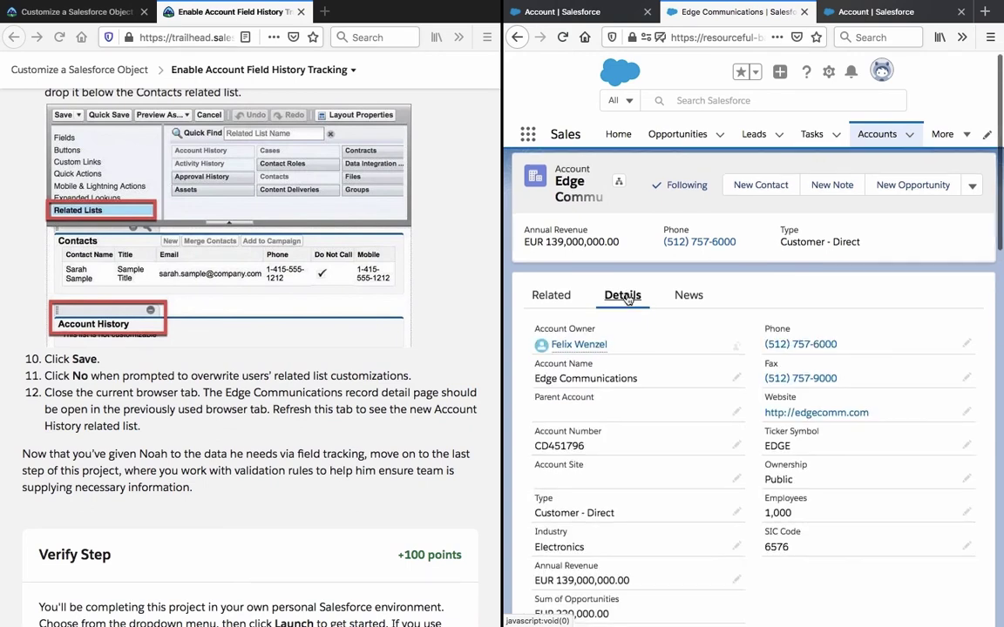
Scroll through the Edge Communications Details fields and back up to the top
{"action": "scroll", "coordinate": [628, 299], "scroll_direction": "down", "scroll_amount": 5}
{"action": "scroll", "coordinate": [626, 299], "scroll_direction": "down", "scroll_amount": 5}
{"action": "scroll", "coordinate": [627, 299], "scroll_direction": "down", "scroll_amount": 3}
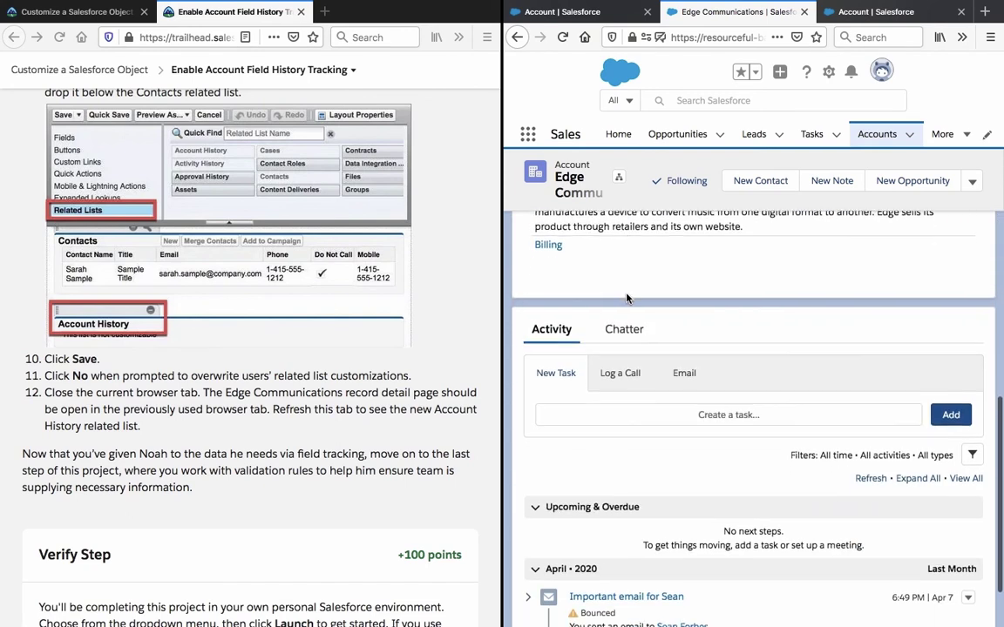
{"action": "scroll", "coordinate": [627, 299], "scroll_direction": "up", "scroll_amount": 2}
{"action": "scroll", "coordinate": [627, 300], "scroll_direction": "up", "scroll_amount": 2}
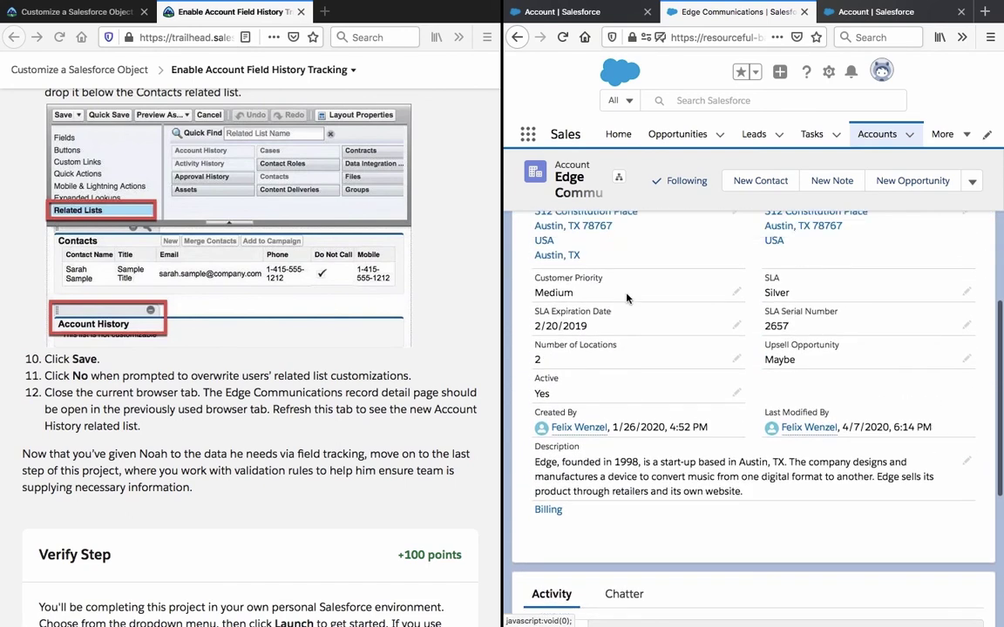
{"action": "scroll", "coordinate": [626, 299], "scroll_direction": "up", "scroll_amount": 4}
{"action": "scroll", "coordinate": [626, 299], "scroll_direction": "up", "scroll_amount": 3}
{"action": "scroll", "coordinate": [627, 299], "scroll_direction": "up", "scroll_amount": 1}
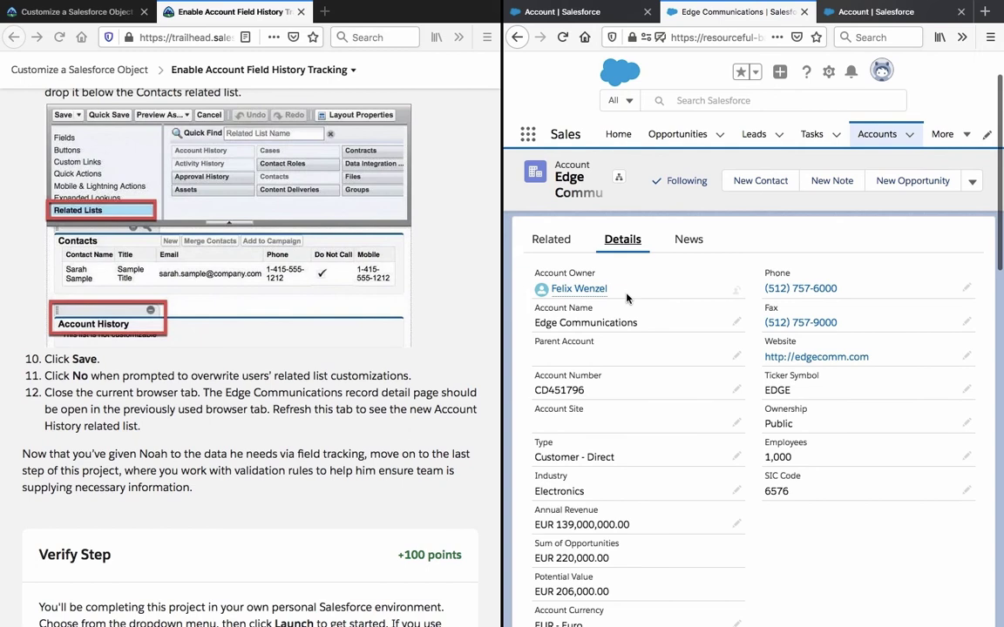
{"action": "scroll", "coordinate": [626, 299], "scroll_direction": "down", "scroll_amount": 1}
{"action": "scroll", "coordinate": [627, 299], "scroll_direction": "down", "scroll_amount": 5}
{"action": "scroll", "coordinate": [627, 299], "scroll_direction": "down", "scroll_amount": 3}
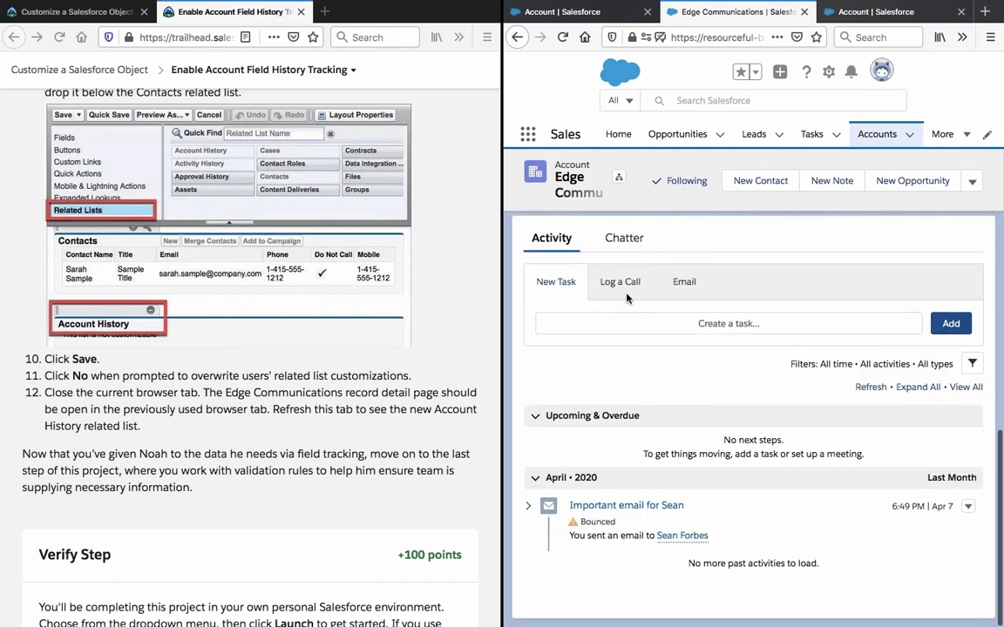
{"action": "scroll", "coordinate": [627, 299], "scroll_direction": "up", "scroll_amount": 5}
{"action": "scroll", "coordinate": [627, 299], "scroll_direction": "up", "scroll_amount": 3}
{"action": "left_click", "coordinate": [565, 299]}
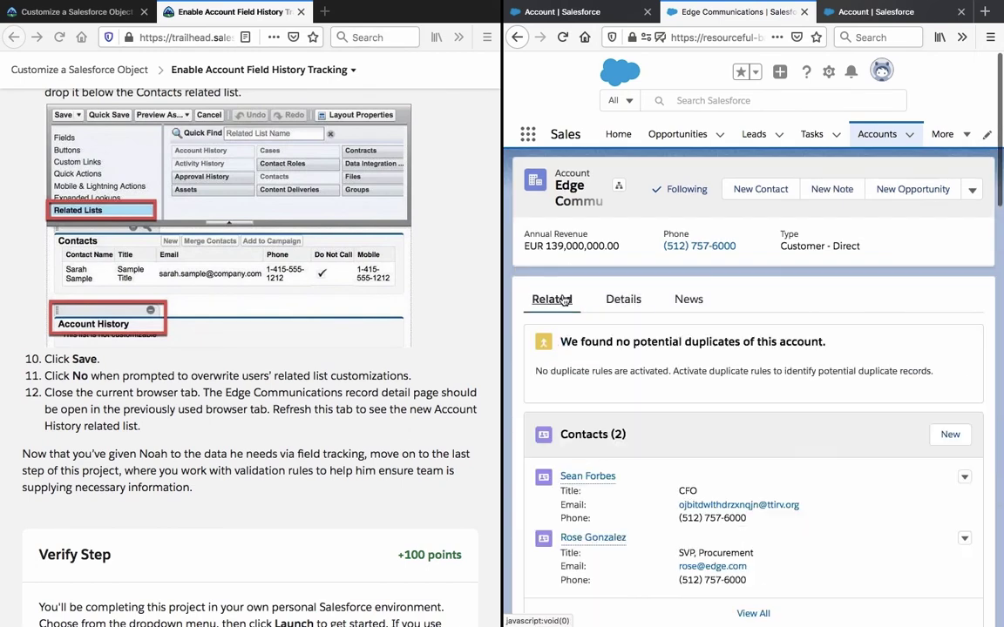
{"action": "scroll", "coordinate": [591, 336], "scroll_direction": "down", "scroll_amount": 3}
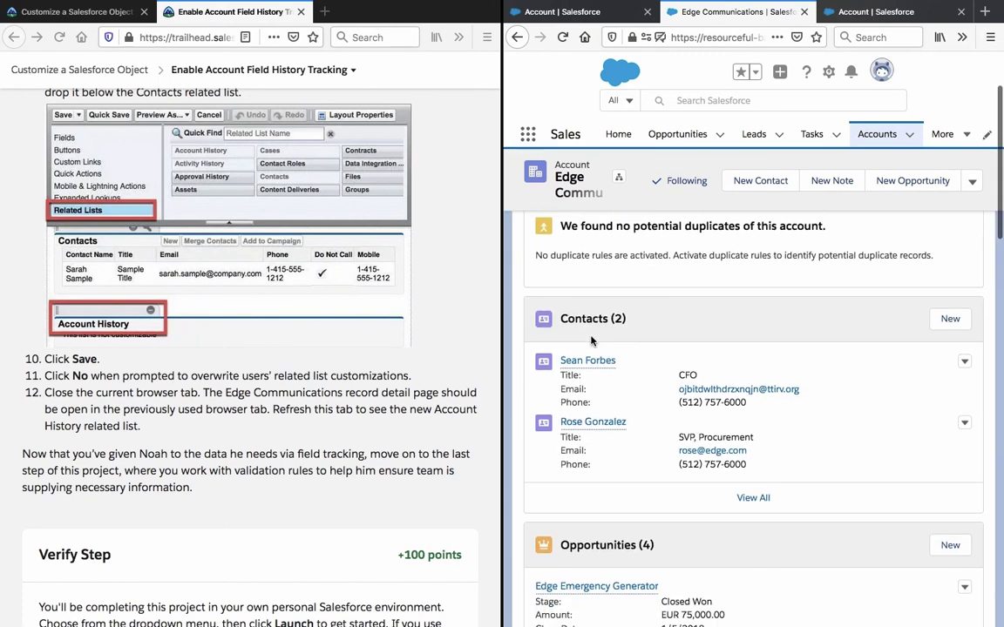
{"action": "scroll", "coordinate": [591, 340], "scroll_direction": "down", "scroll_amount": 1}
{"action": "scroll", "coordinate": [590, 340], "scroll_direction": "up", "scroll_amount": 3}
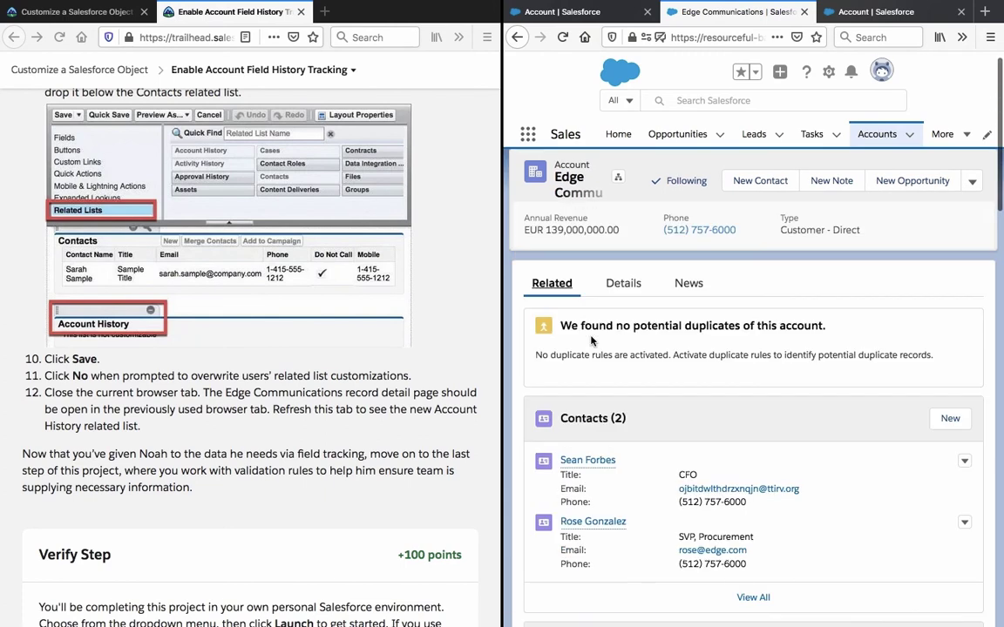
{"action": "triple_click", "coordinate": [611, 378]}
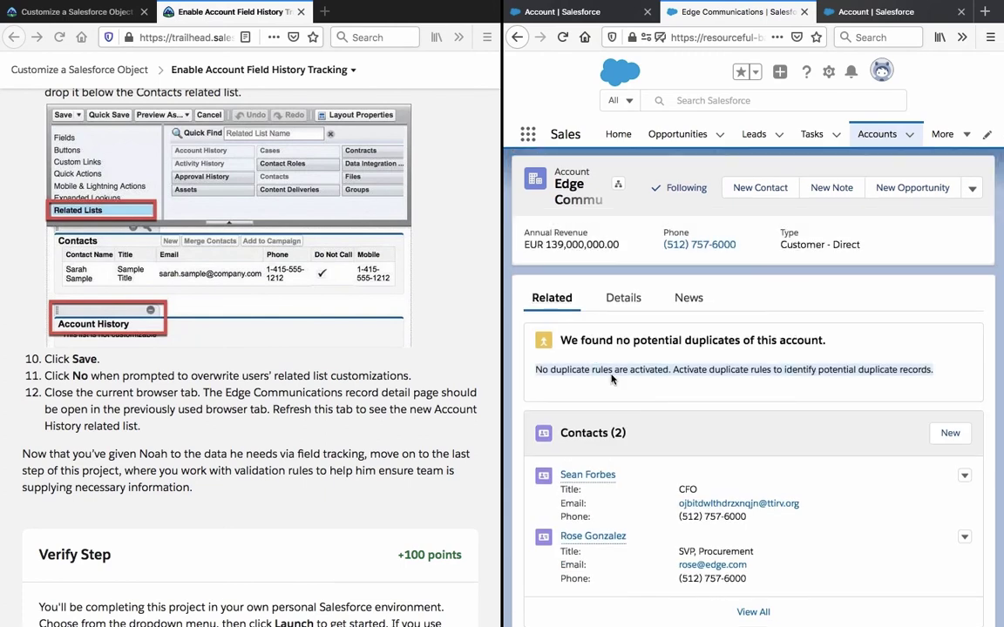
{"action": "left_click", "coordinate": [610, 370]}
{"action": "triple_click", "coordinate": [610, 369]}
{"action": "left_click", "coordinate": [610, 370]}
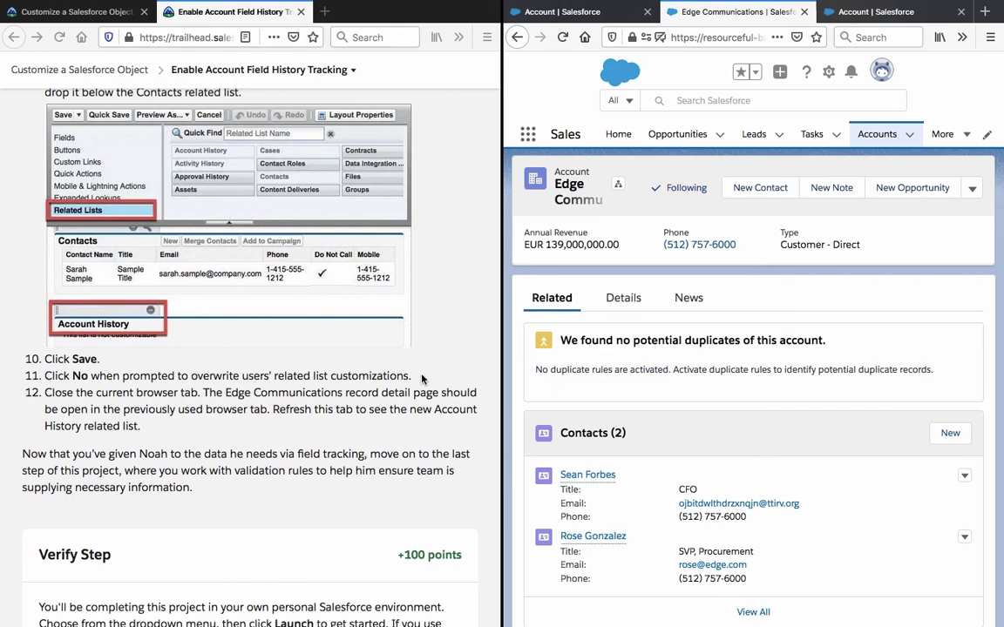
{"action": "triple_click", "coordinate": [386, 393]}
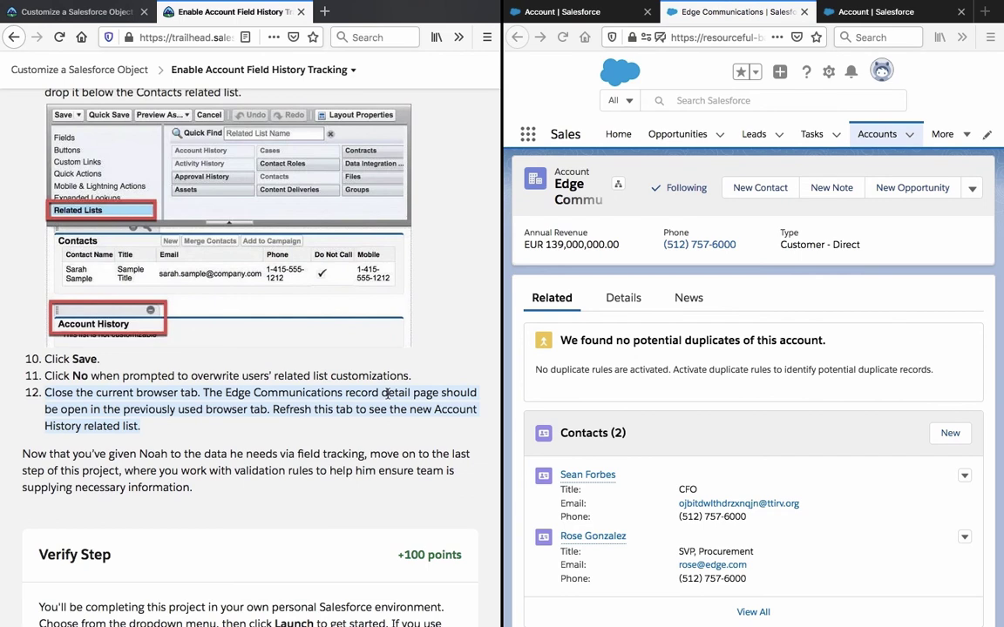
{"action": "scroll", "coordinate": [386, 393], "scroll_direction": "up", "scroll_amount": 2}
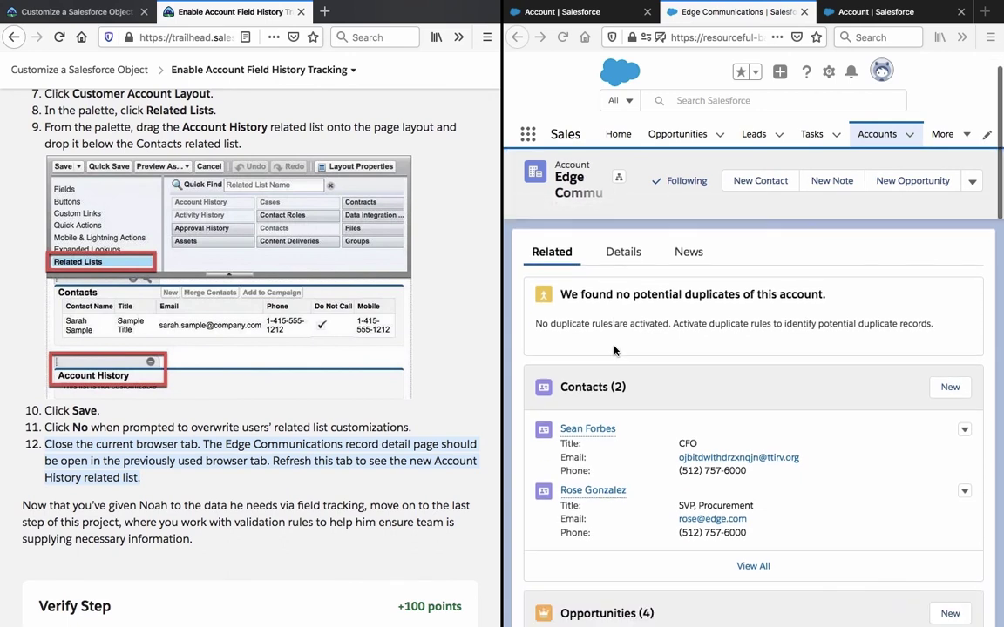
{"action": "scroll", "coordinate": [613, 350], "scroll_direction": "down", "scroll_amount": 5}
{"action": "scroll", "coordinate": [614, 351], "scroll_direction": "down", "scroll_amount": 2}
{"action": "scroll", "coordinate": [613, 350], "scroll_direction": "down", "scroll_amount": 6}
{"action": "scroll", "coordinate": [613, 351], "scroll_direction": "down", "scroll_amount": 4}
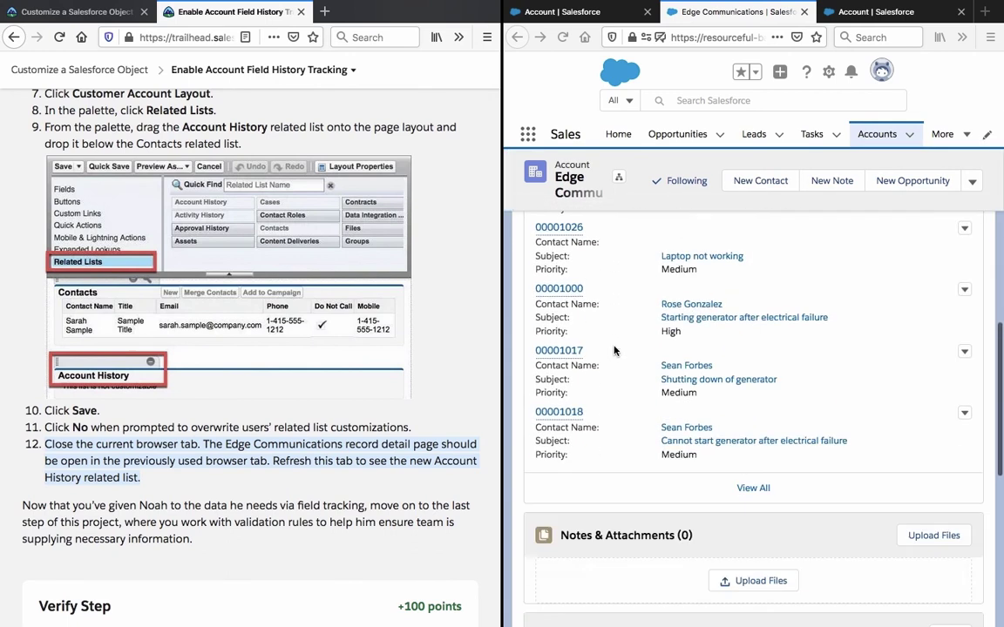
{"action": "scroll", "coordinate": [614, 350], "scroll_direction": "down", "scroll_amount": 4}
{"action": "scroll", "coordinate": [614, 350], "scroll_direction": "down", "scroll_amount": 4}
{"action": "scroll", "coordinate": [613, 351], "scroll_direction": "down", "scroll_amount": 2}
{"action": "scroll", "coordinate": [614, 350], "scroll_direction": "up", "scroll_amount": 5}
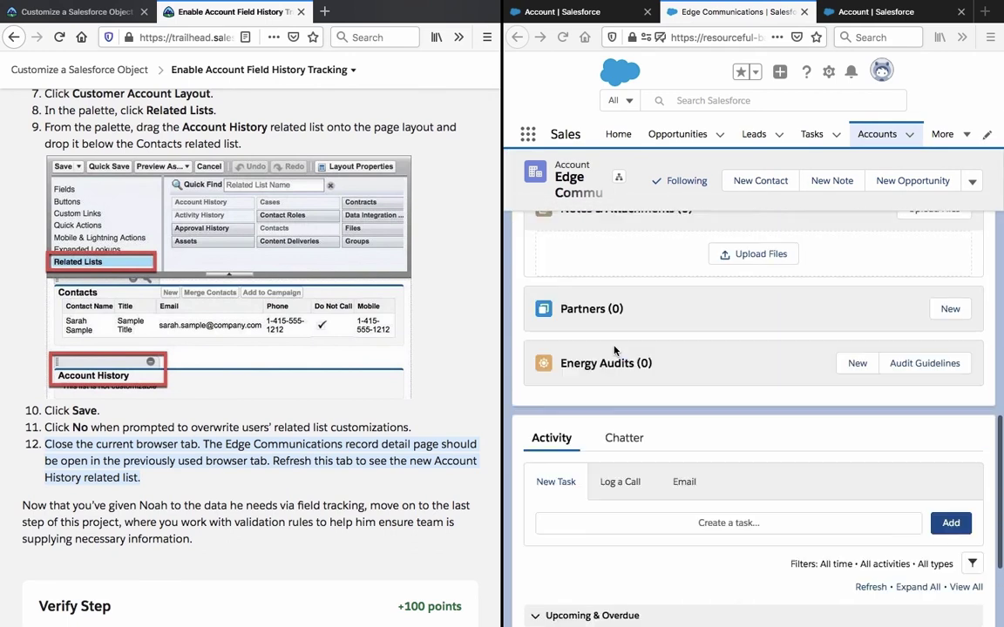
{"action": "scroll", "coordinate": [614, 350], "scroll_direction": "down", "scroll_amount": 1}
{"action": "scroll", "coordinate": [613, 350], "scroll_direction": "down", "scroll_amount": 4}
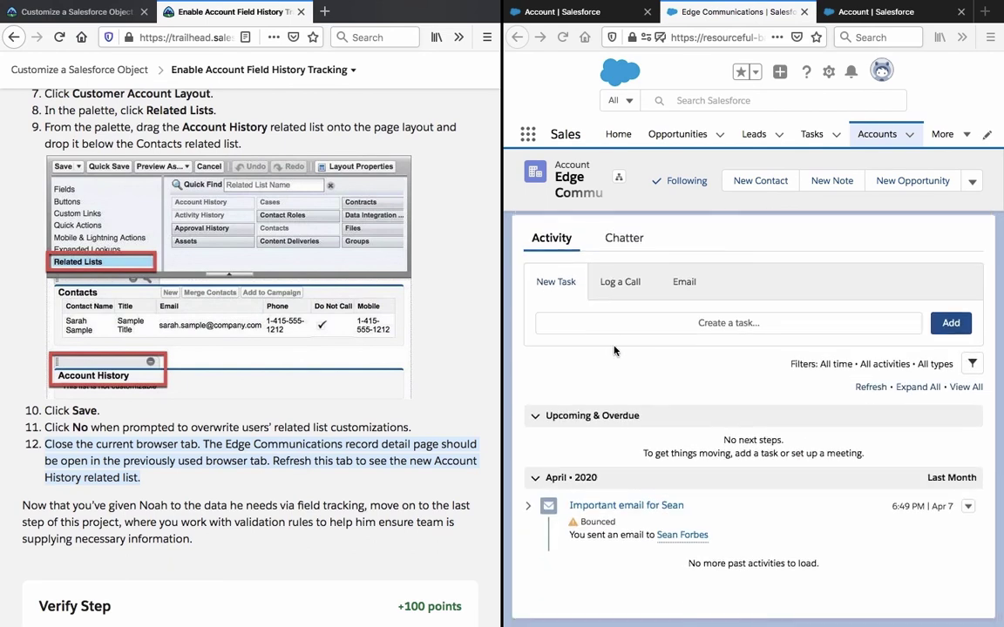
{"action": "scroll", "coordinate": [613, 350], "scroll_direction": "up", "scroll_amount": 1}
{"action": "scroll", "coordinate": [613, 351], "scroll_direction": "up", "scroll_amount": 10}
{"action": "scroll", "coordinate": [614, 350], "scroll_direction": "up", "scroll_amount": 2}
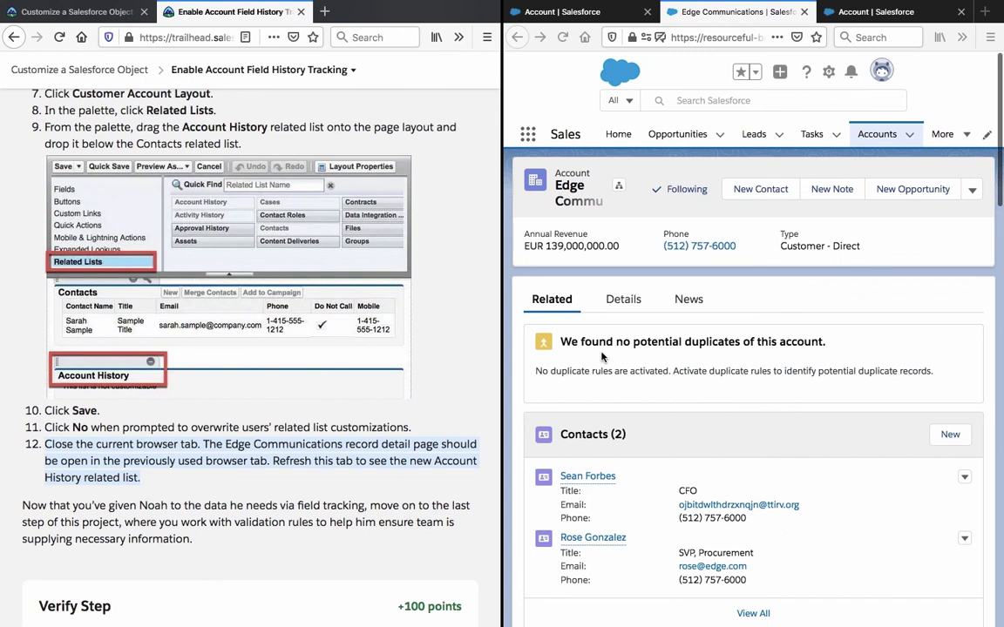
Recheck the Trailhead instructions, then open Customer Account Layout in the layout editor
{"action": "key", "text": "ctrl+Tab"}
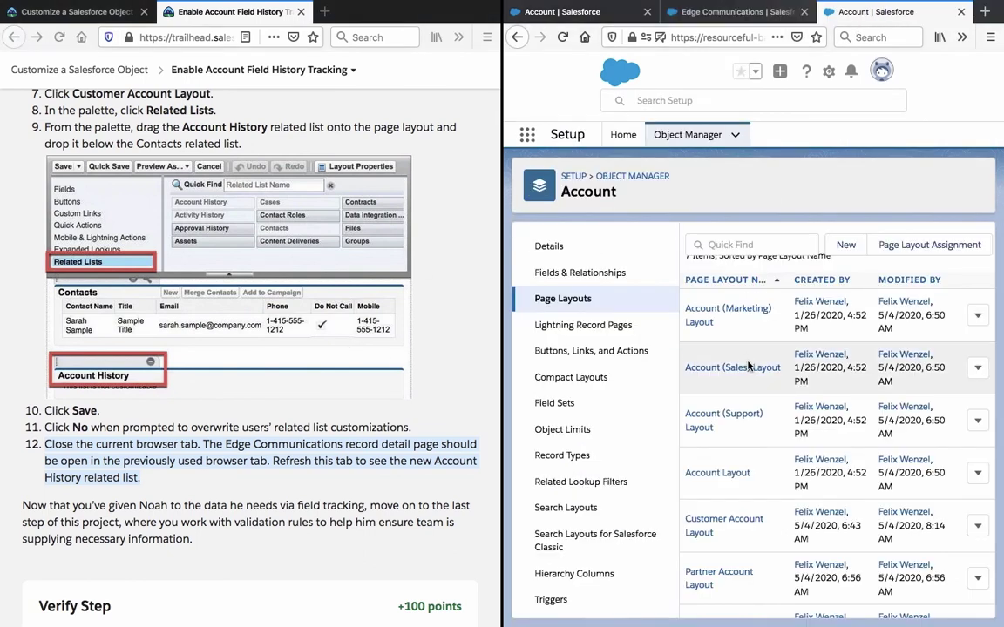
{"action": "left_click", "coordinate": [322, 364]}
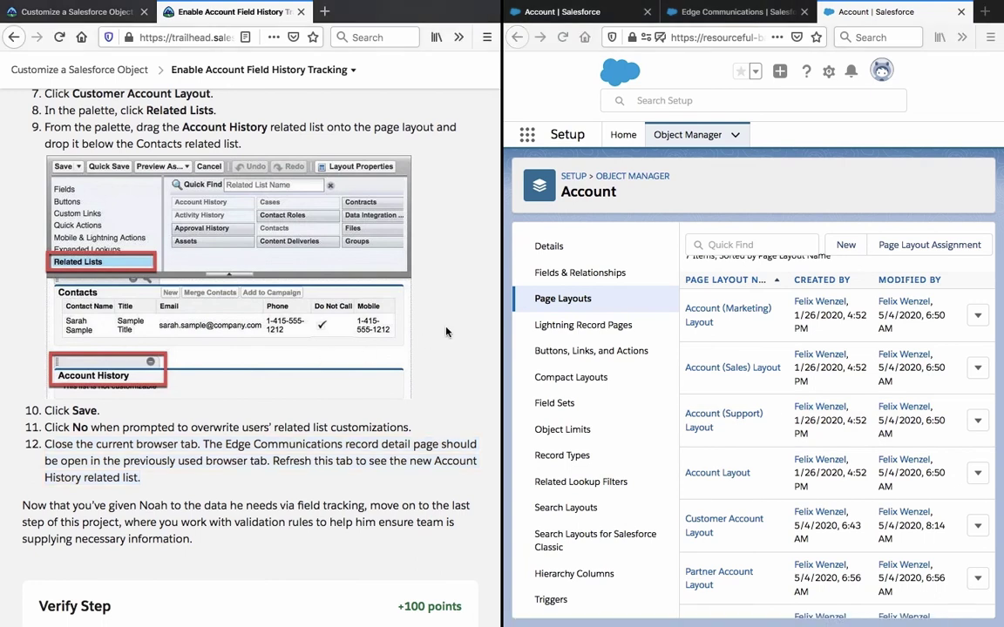
{"action": "scroll", "coordinate": [395, 411], "scroll_direction": "up", "scroll_amount": 2}
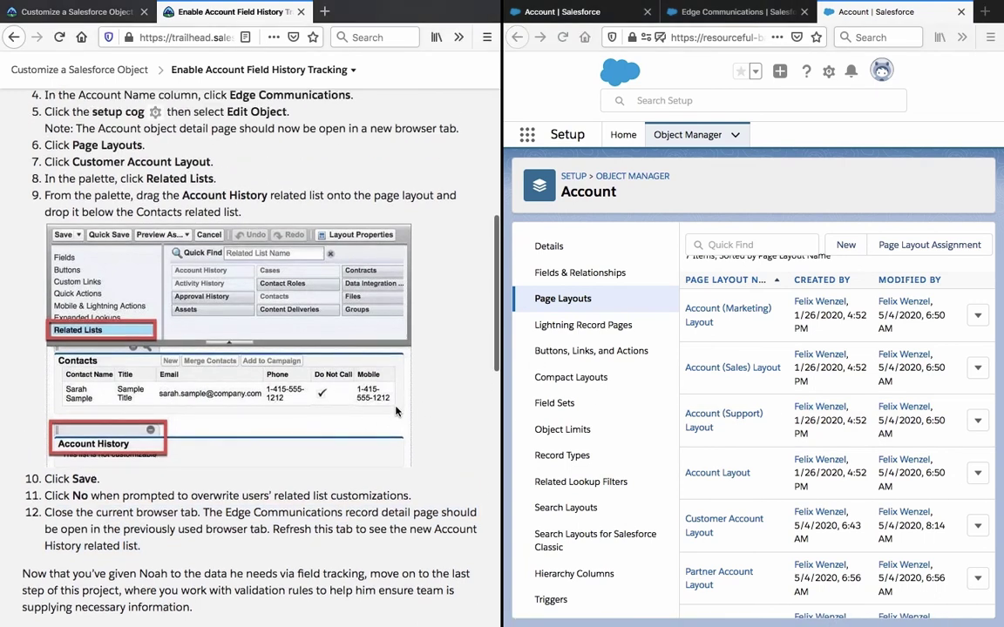
{"action": "scroll", "coordinate": [745, 390], "scroll_direction": "down", "scroll_amount": 1}
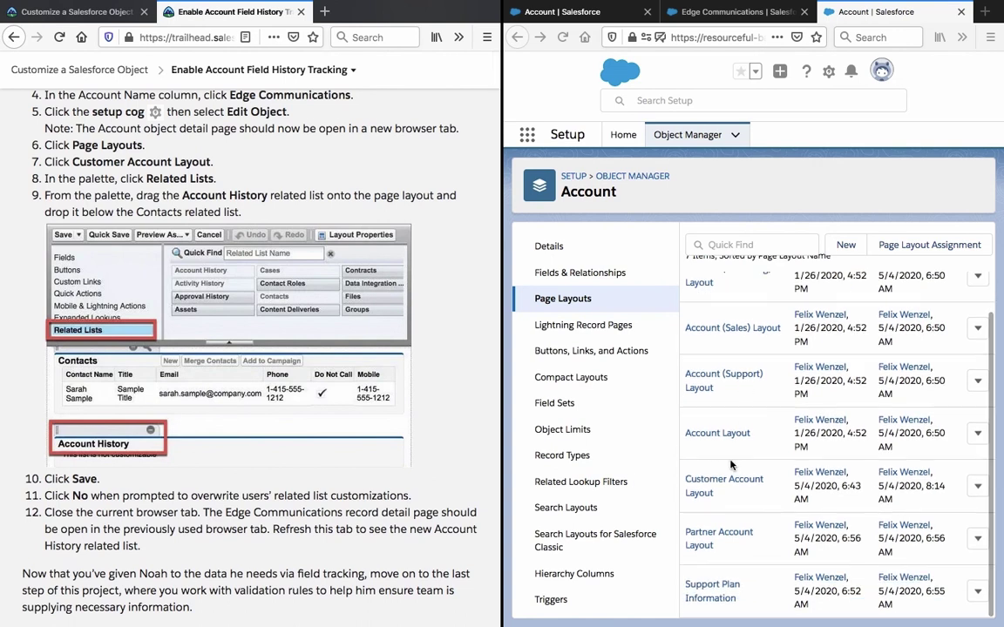
{"action": "left_click", "coordinate": [721, 488]}
{"action": "left_click", "coordinate": [721, 488]}
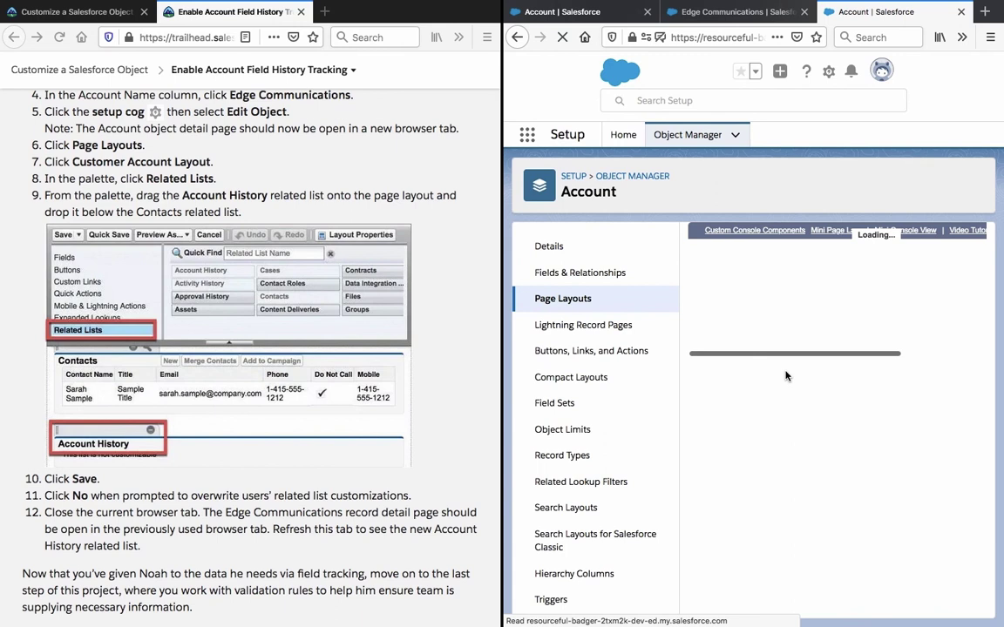
Scroll to the Related Lists section and confirm Account History sits below Contacts
{"action": "scroll", "coordinate": [785, 418], "scroll_direction": "down", "scroll_amount": 5}
{"action": "scroll", "coordinate": [785, 418], "scroll_direction": "down", "scroll_amount": 5}
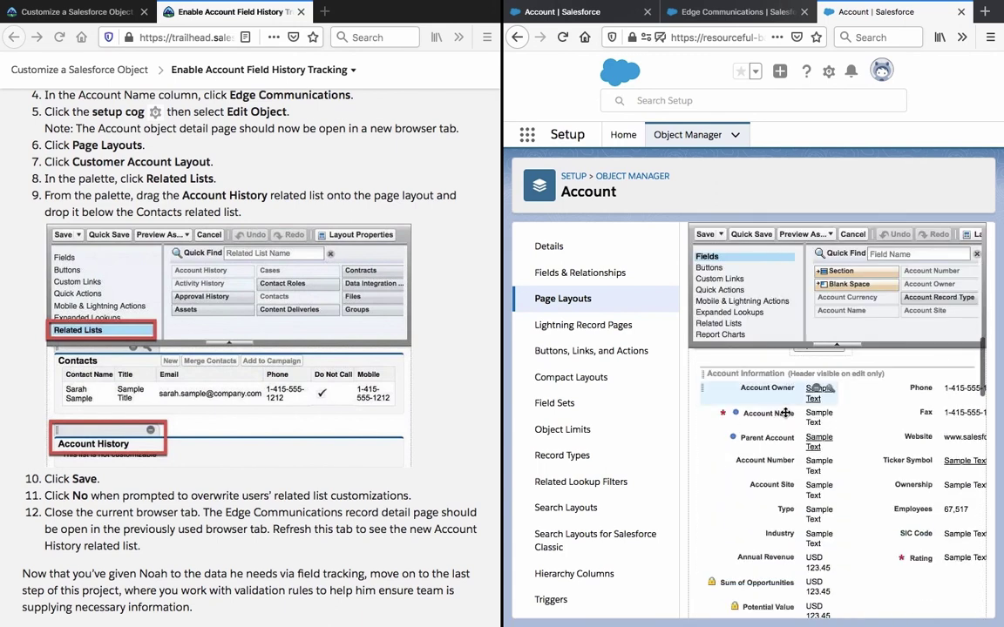
{"action": "scroll", "coordinate": [785, 416], "scroll_direction": "down", "scroll_amount": 3}
{"action": "scroll", "coordinate": [785, 415], "scroll_direction": "down", "scroll_amount": 3}
{"action": "scroll", "coordinate": [785, 412], "scroll_direction": "down", "scroll_amount": 3}
{"action": "scroll", "coordinate": [785, 412], "scroll_direction": "down", "scroll_amount": 5}
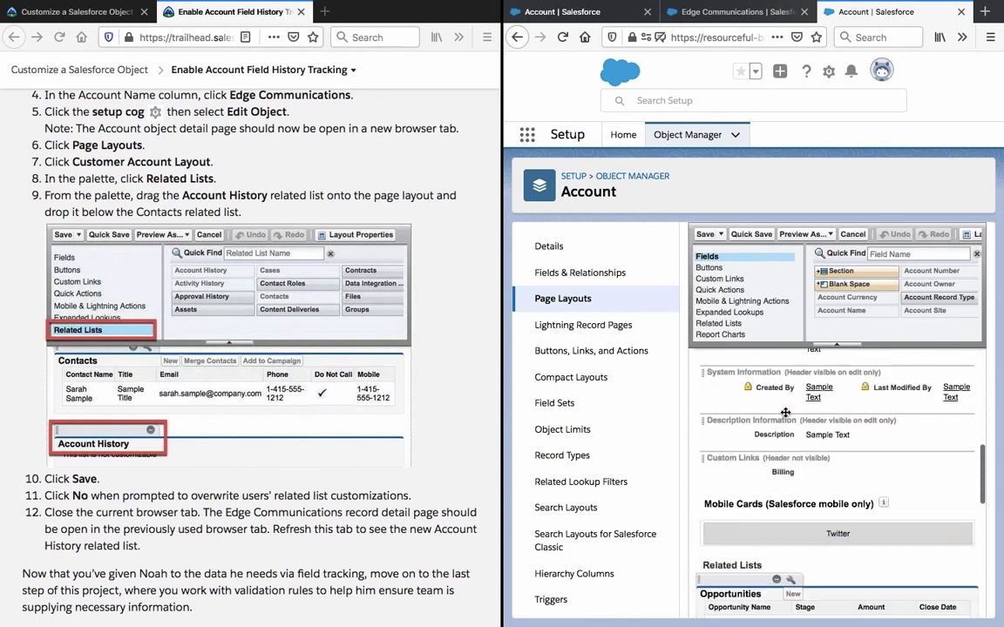
{"action": "scroll", "coordinate": [786, 414], "scroll_direction": "down", "scroll_amount": 4}
{"action": "scroll", "coordinate": [787, 415], "scroll_direction": "down", "scroll_amount": 3}
{"action": "scroll", "coordinate": [788, 418], "scroll_direction": "up", "scroll_amount": 1}
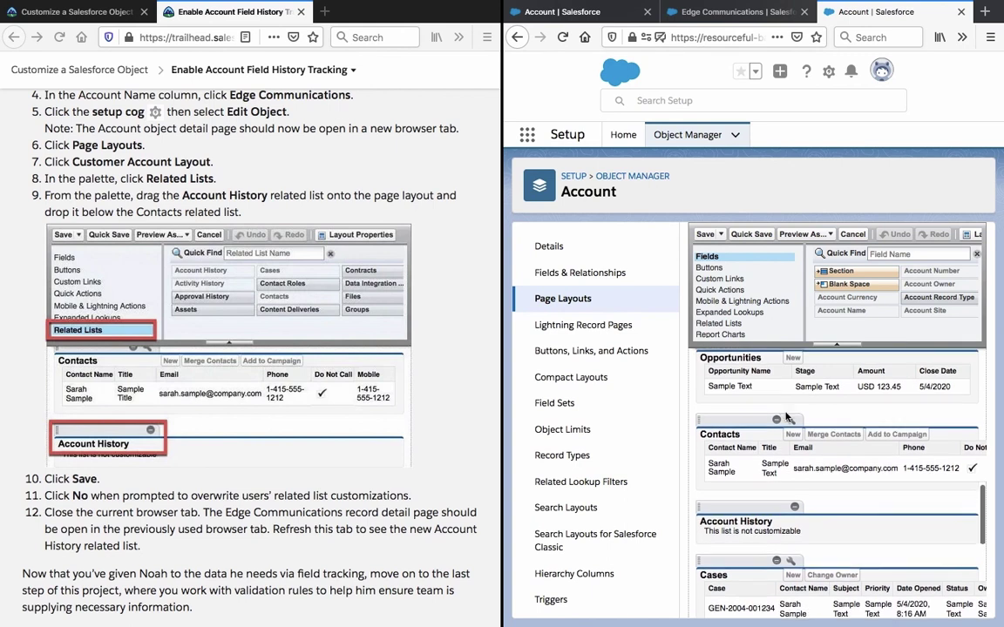
{"action": "scroll", "coordinate": [785, 414], "scroll_direction": "up", "scroll_amount": 2}
{"action": "scroll", "coordinate": [786, 415], "scroll_direction": "up", "scroll_amount": 3}
{"action": "scroll", "coordinate": [785, 417], "scroll_direction": "up", "scroll_amount": 5}
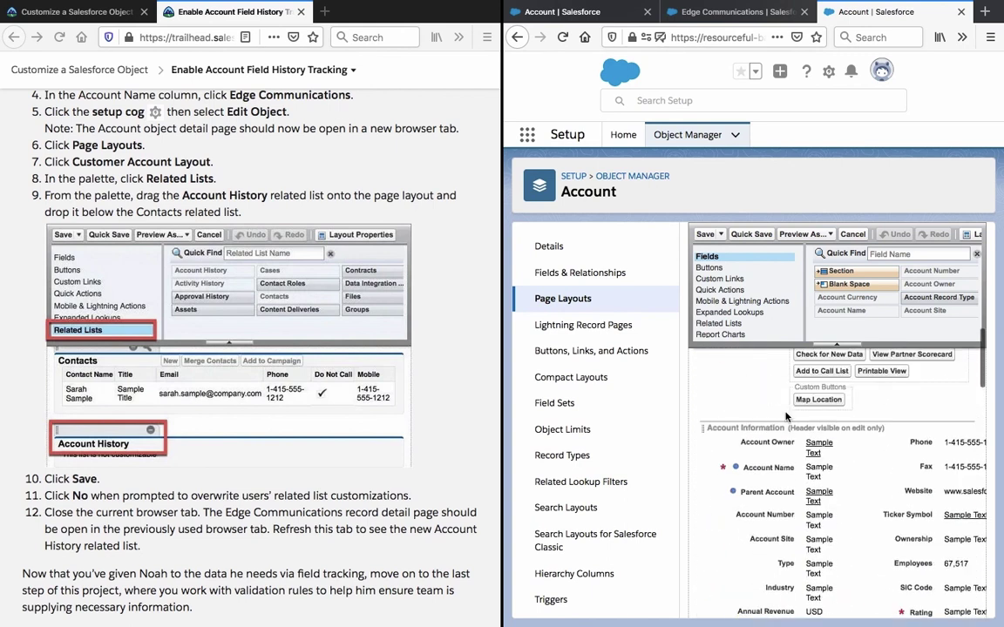
{"action": "scroll", "coordinate": [786, 417], "scroll_direction": "up", "scroll_amount": 4}
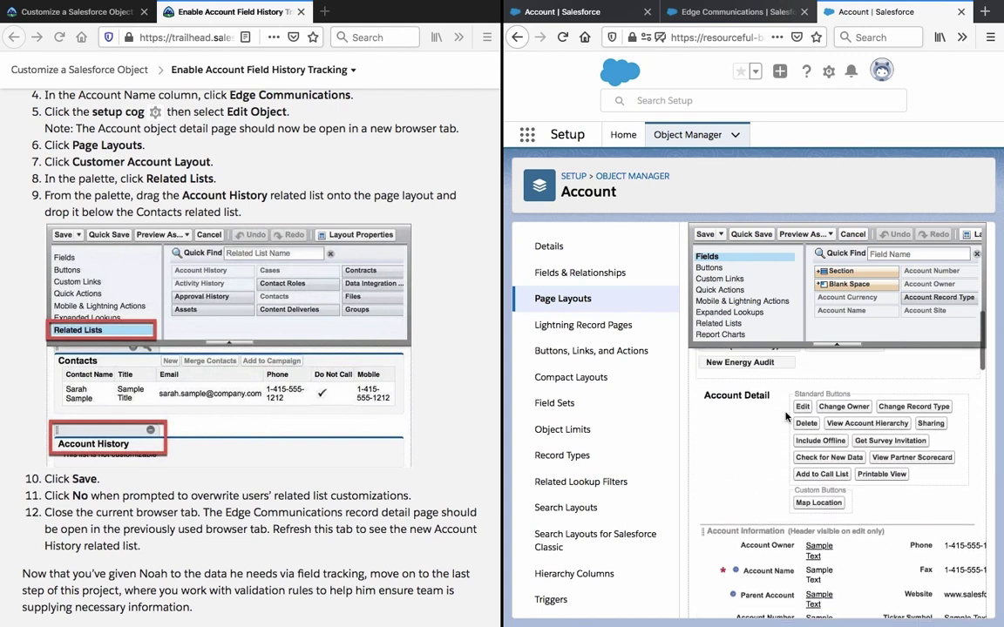
View the Account Page Layout Assignment by profile, then revisit the Edge Communications record's actions menu
{"action": "left_click", "coordinate": [627, 304]}
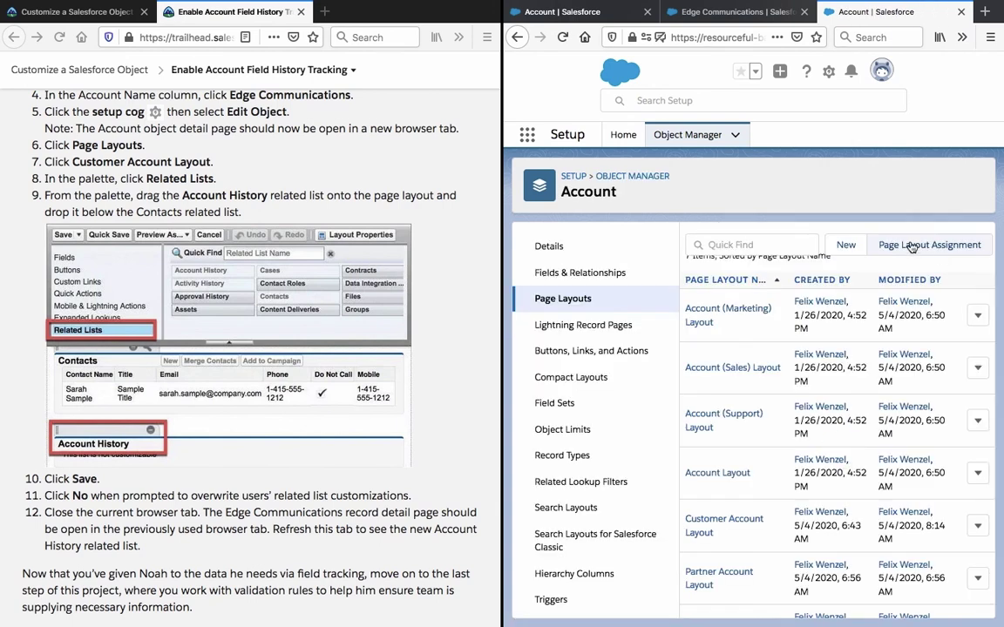
{"action": "left_click", "coordinate": [940, 246]}
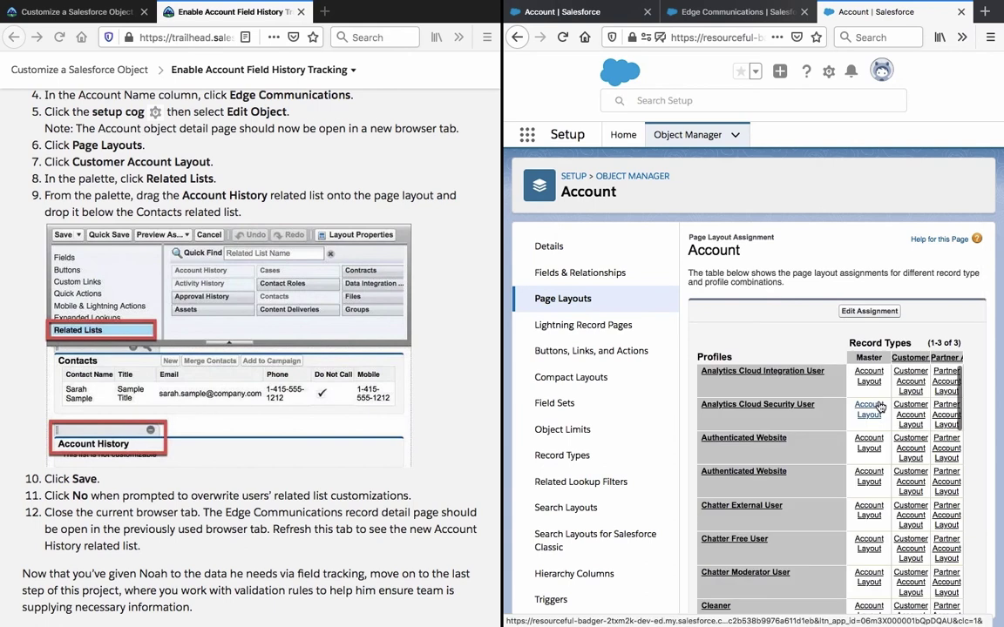
{"action": "left_click", "coordinate": [782, 17]}
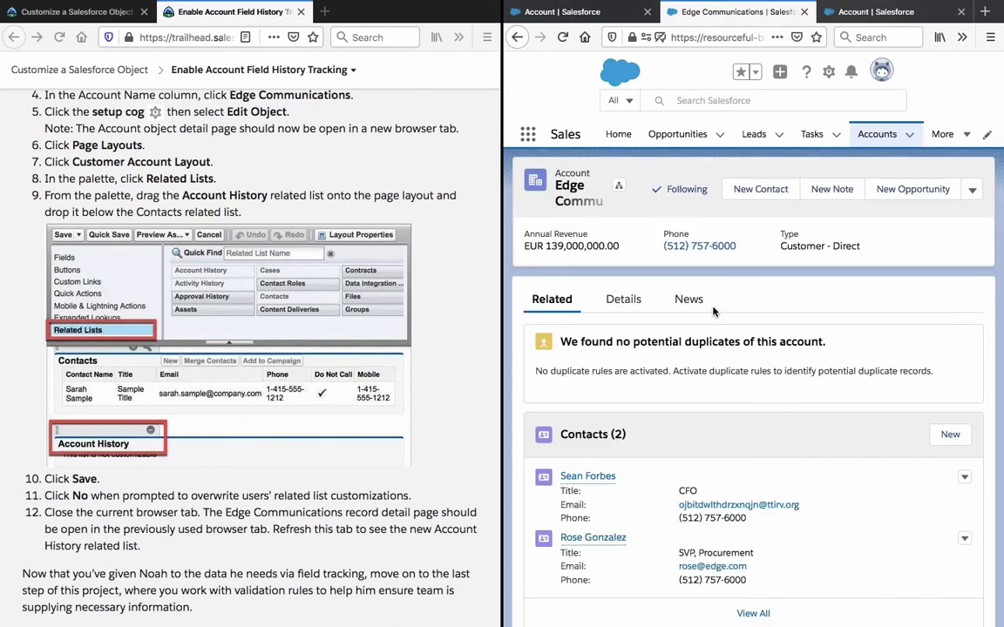
{"action": "left_click", "coordinate": [974, 191]}
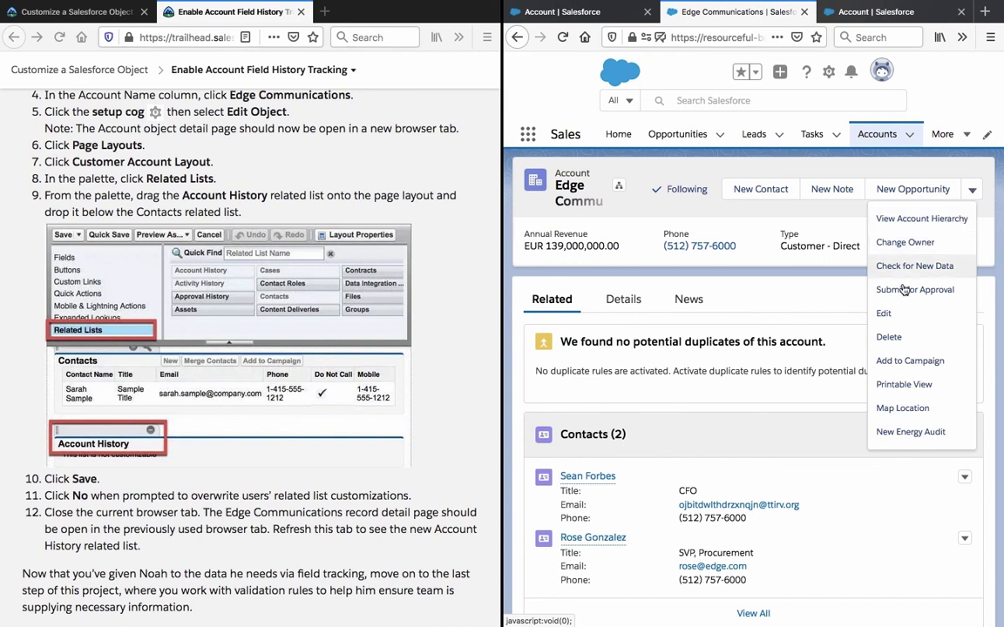
{"action": "scroll", "coordinate": [777, 419], "scroll_direction": "down", "scroll_amount": 1}
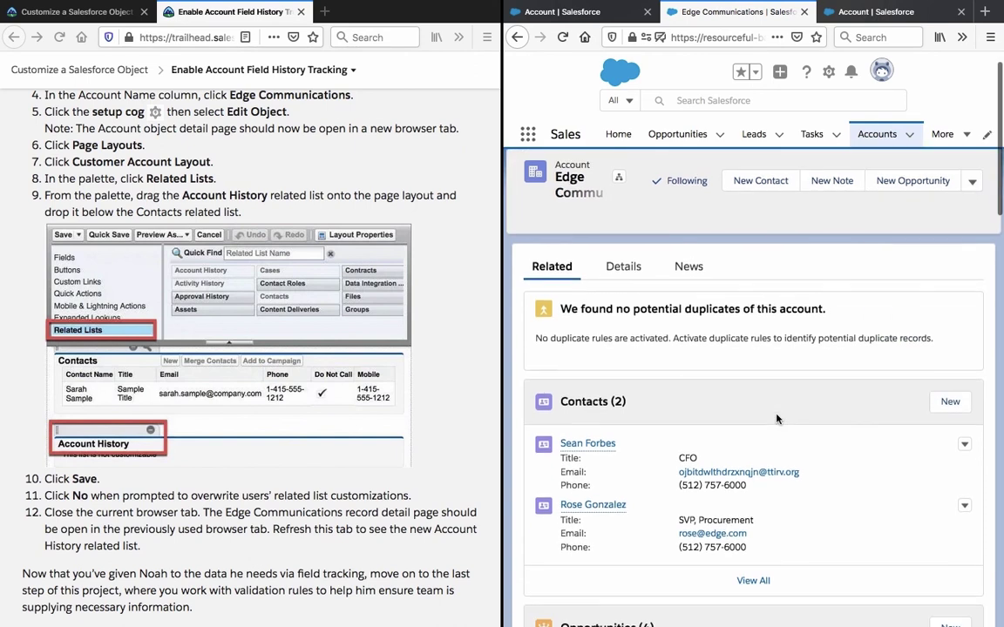
Start the 'Verify step to earn 100 points' check for field history tracking
{"action": "scroll", "coordinate": [305, 427], "scroll_direction": "down", "scroll_amount": 5}
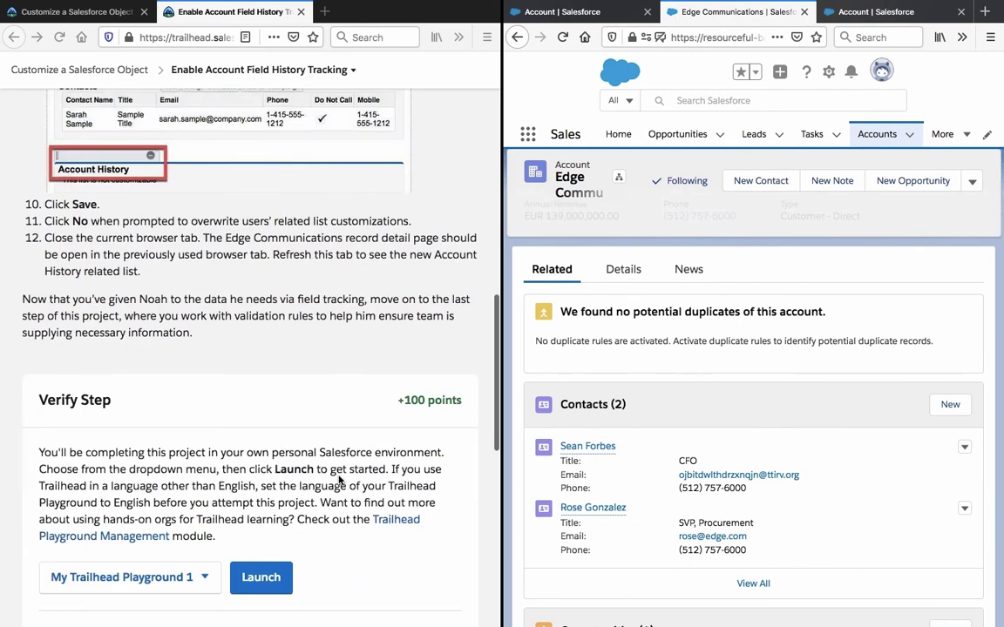
{"action": "left_click", "coordinate": [189, 528]}
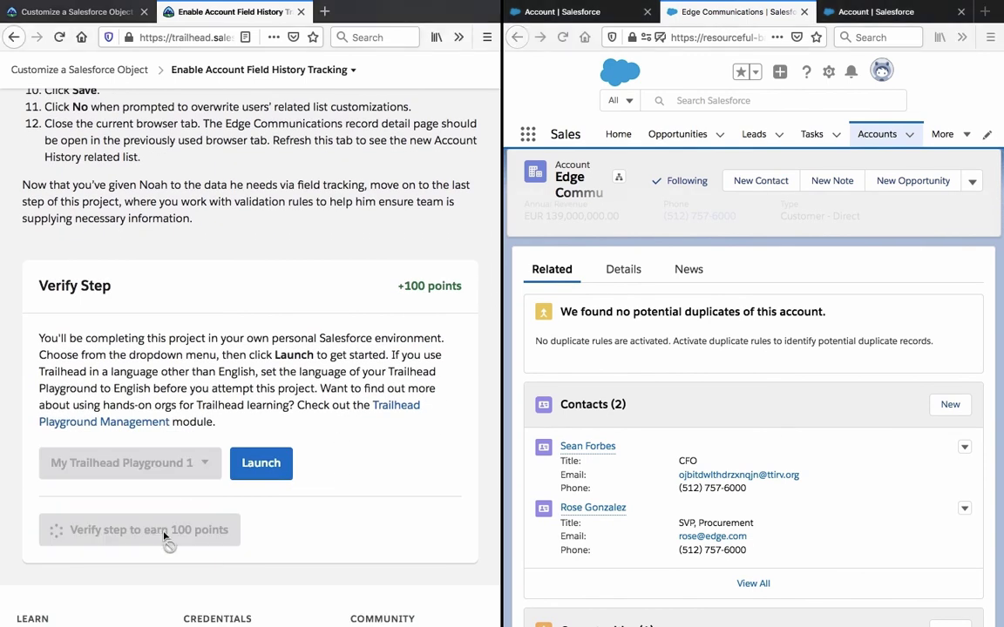
{"action": "scroll", "coordinate": [658, 389], "scroll_direction": "down", "scroll_amount": 4}
{"action": "scroll", "coordinate": [658, 389], "scroll_direction": "down", "scroll_amount": 1}
{"action": "scroll", "coordinate": [658, 389], "scroll_direction": "down", "scroll_amount": 3}
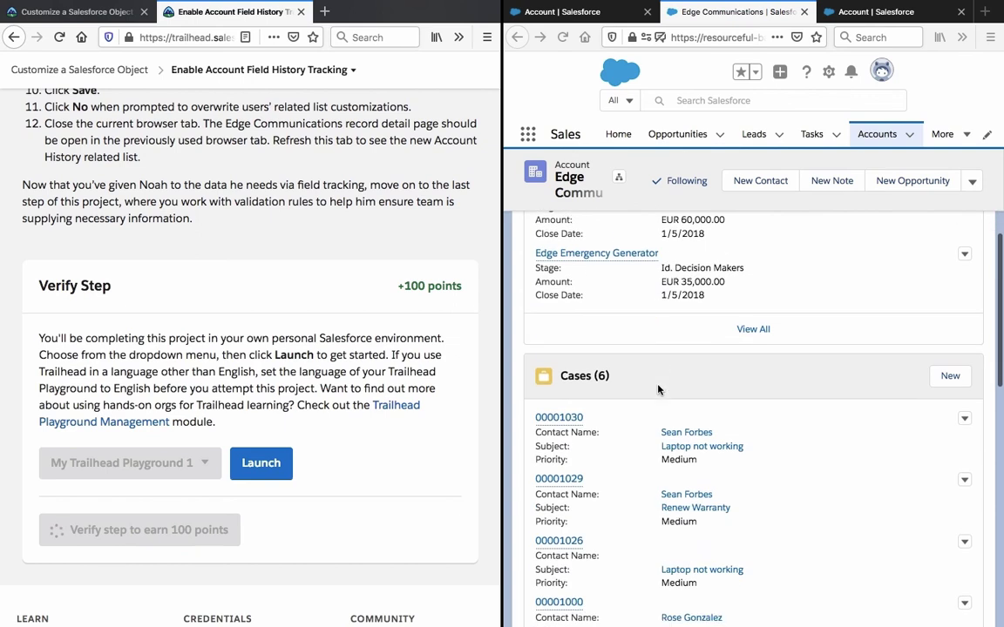
{"action": "scroll", "coordinate": [658, 390], "scroll_direction": "down", "scroll_amount": 2}
{"action": "scroll", "coordinate": [658, 389], "scroll_direction": "down", "scroll_amount": 4}
{"action": "scroll", "coordinate": [658, 389], "scroll_direction": "down", "scroll_amount": 2}
{"action": "scroll", "coordinate": [658, 389], "scroll_direction": "down", "scroll_amount": 3}
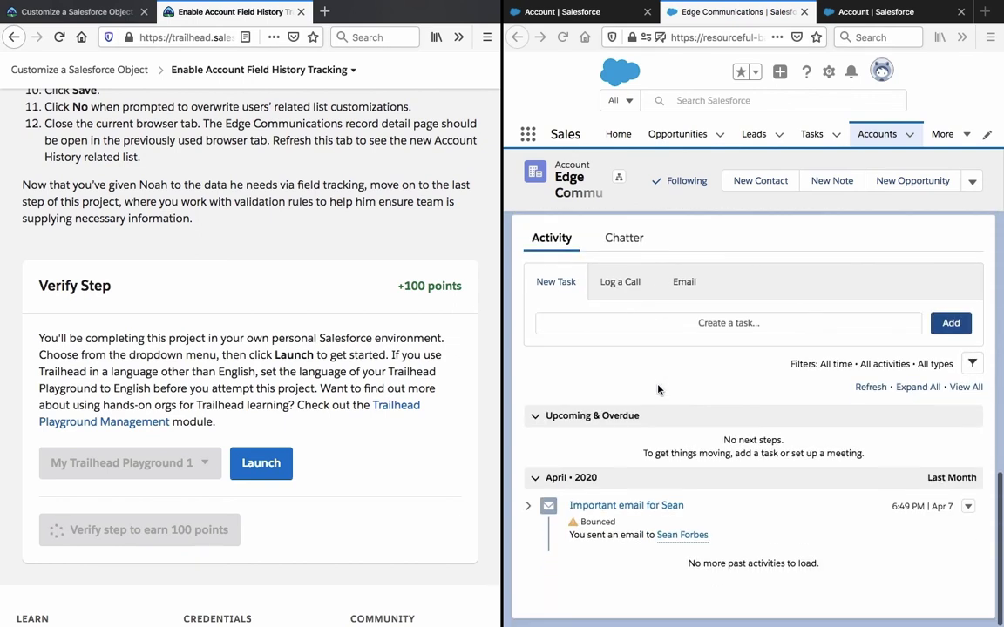
{"action": "scroll", "coordinate": [658, 389], "scroll_direction": "up", "scroll_amount": 6}
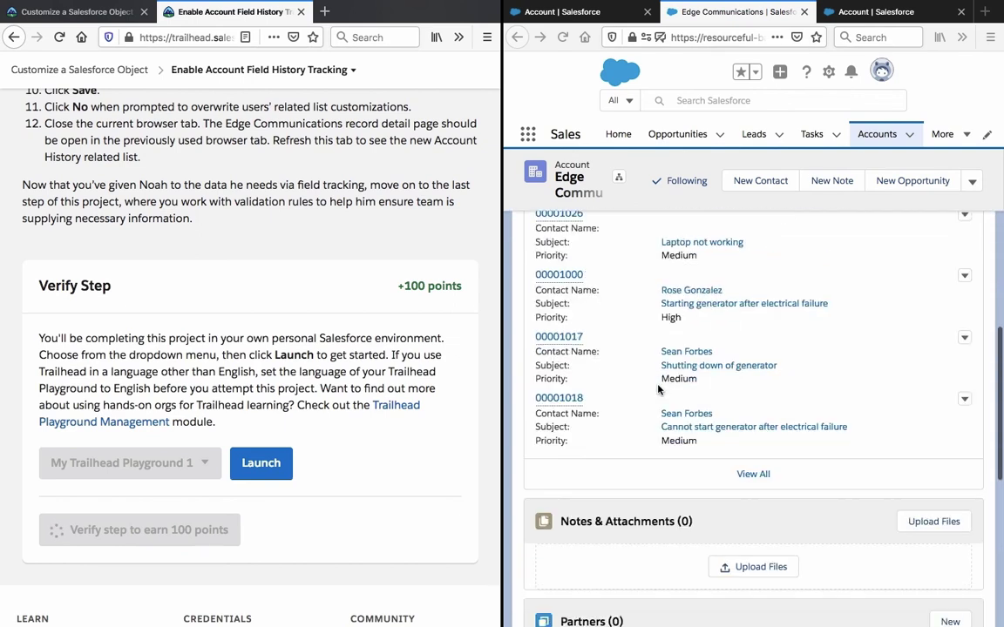
{"action": "scroll", "coordinate": [658, 389], "scroll_direction": "up", "scroll_amount": 5}
{"action": "scroll", "coordinate": [658, 390], "scroll_direction": "up", "scroll_amount": 6}
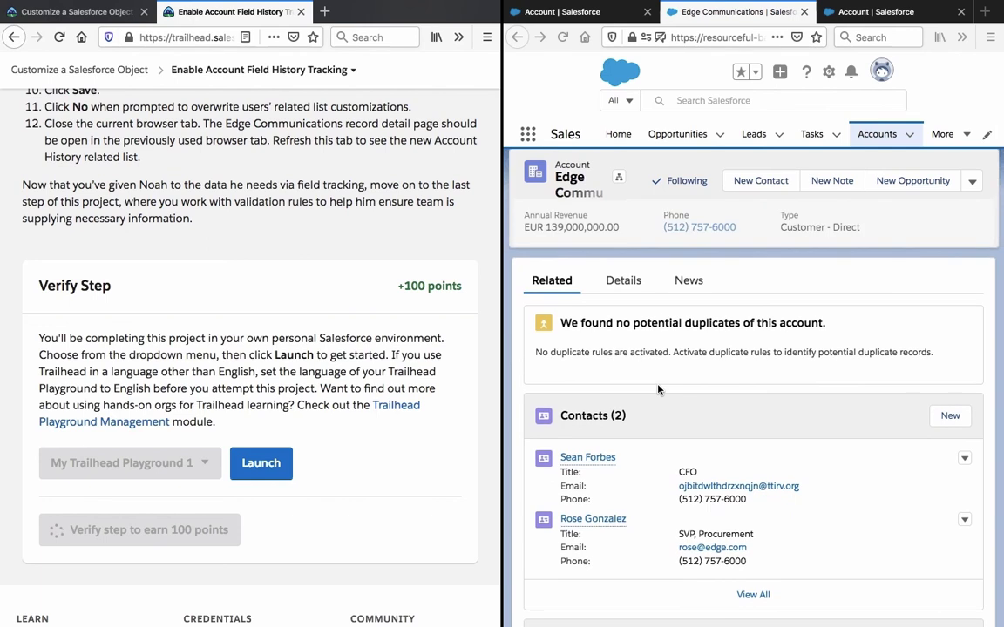